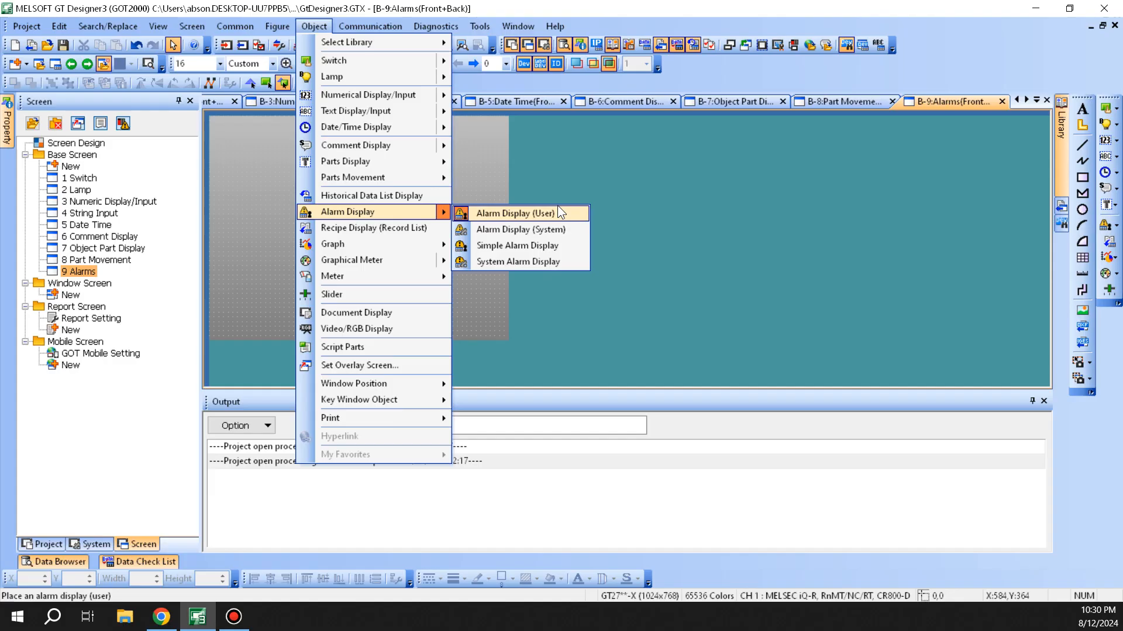
# Place a user alarm display on the Alarms base screen and collapse the output pane.
pyautogui.click(515, 213)
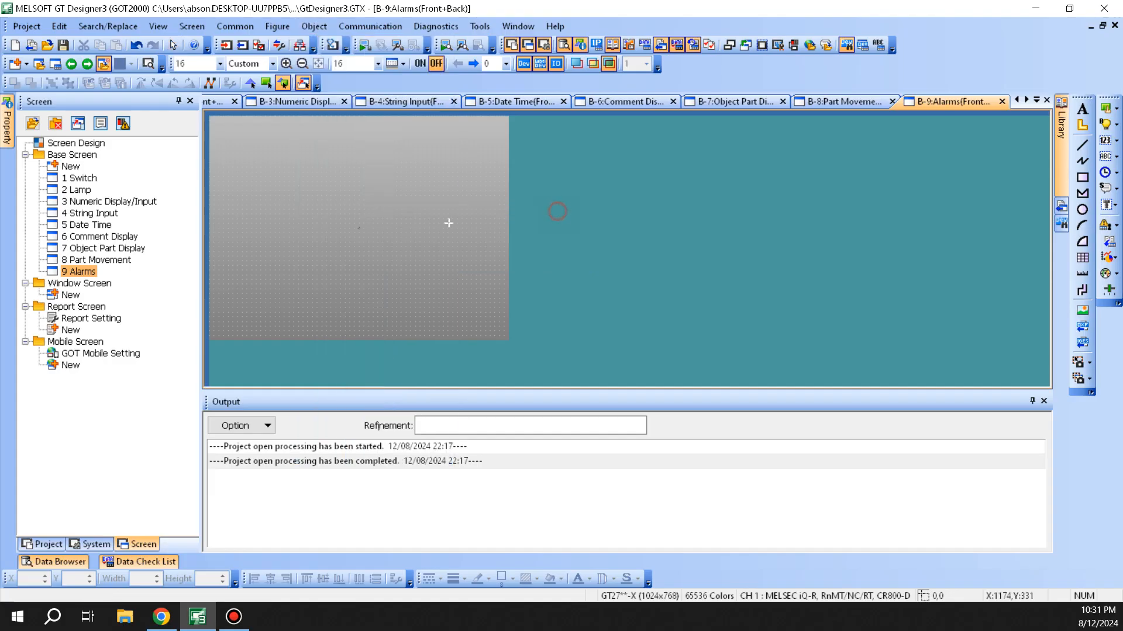
pyautogui.click(256, 167)
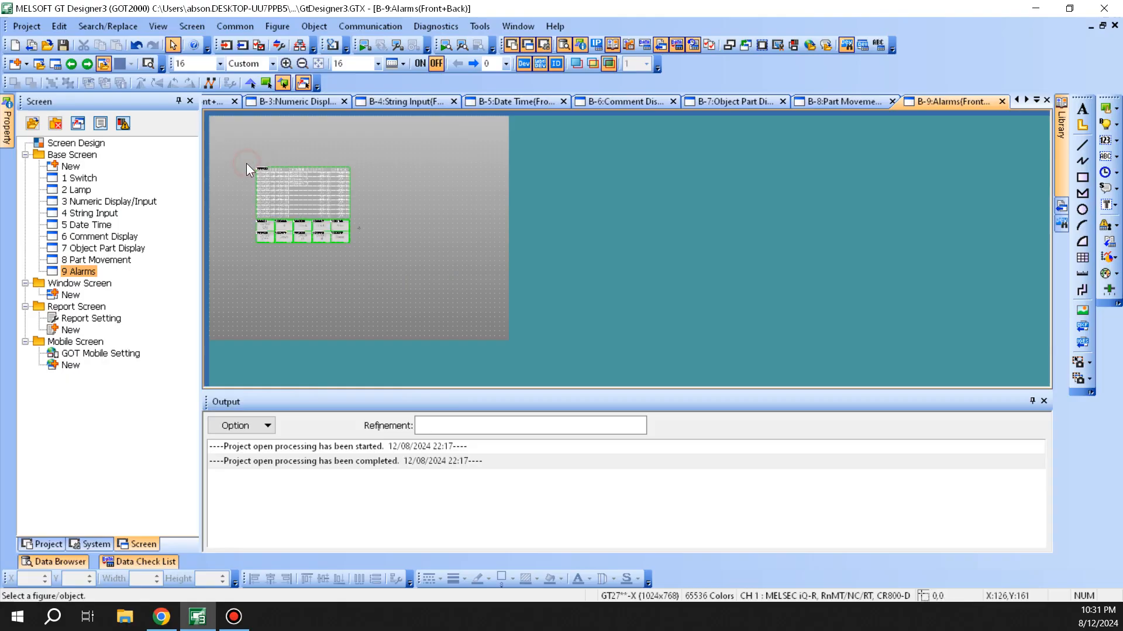
pyautogui.click(307, 188)
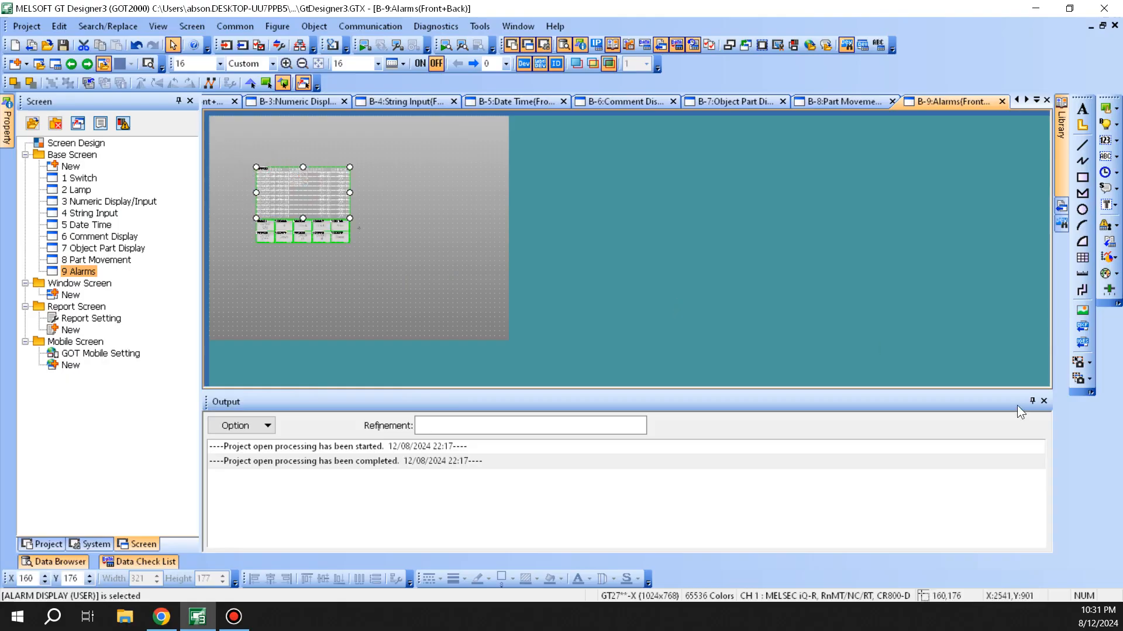
pyautogui.click(1032, 401)
pyautogui.scroll(3, 520, 236)
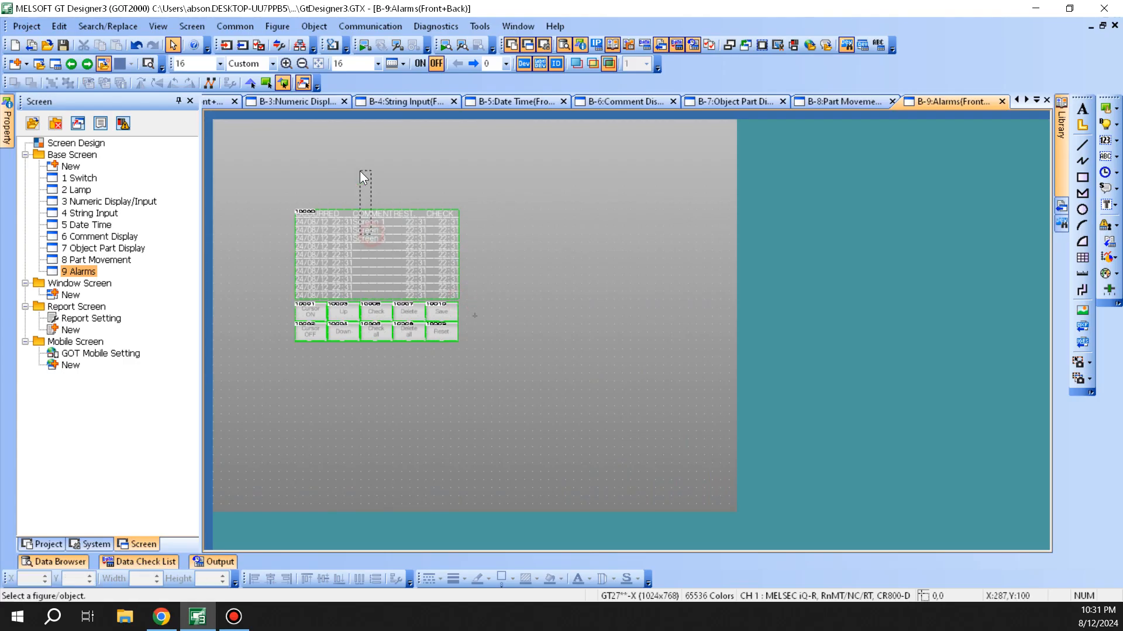
# Move the alarm list to X 64, Y 48, enlarge its key group to about 833 by 203 and place it near the screen's lower edge.
pyautogui.moveTo(404, 274); pyautogui.dragTo(354, 208)
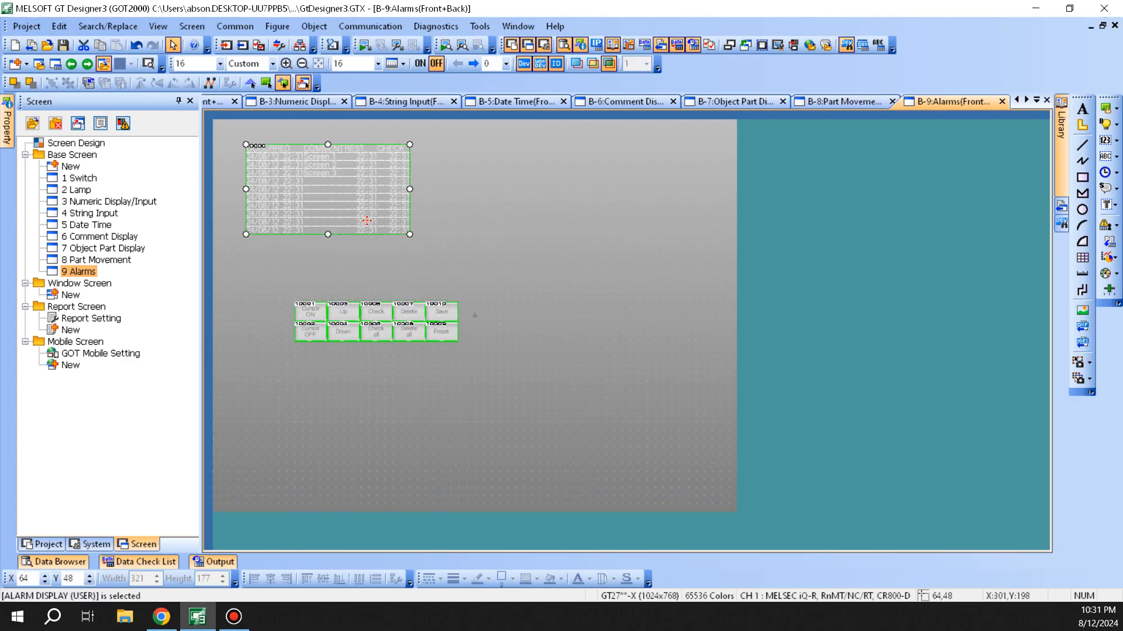
pyautogui.moveTo(245, 269); pyautogui.dragTo(543, 427)
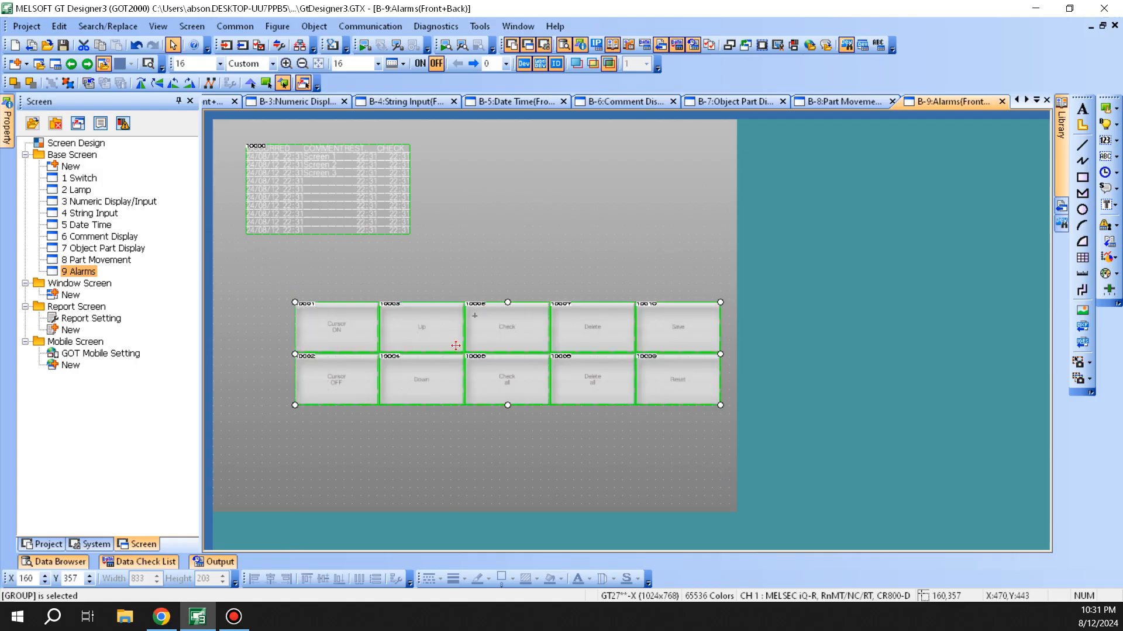
pyautogui.moveTo(518, 337); pyautogui.dragTo(477, 417)
pyautogui.click(351, 188)
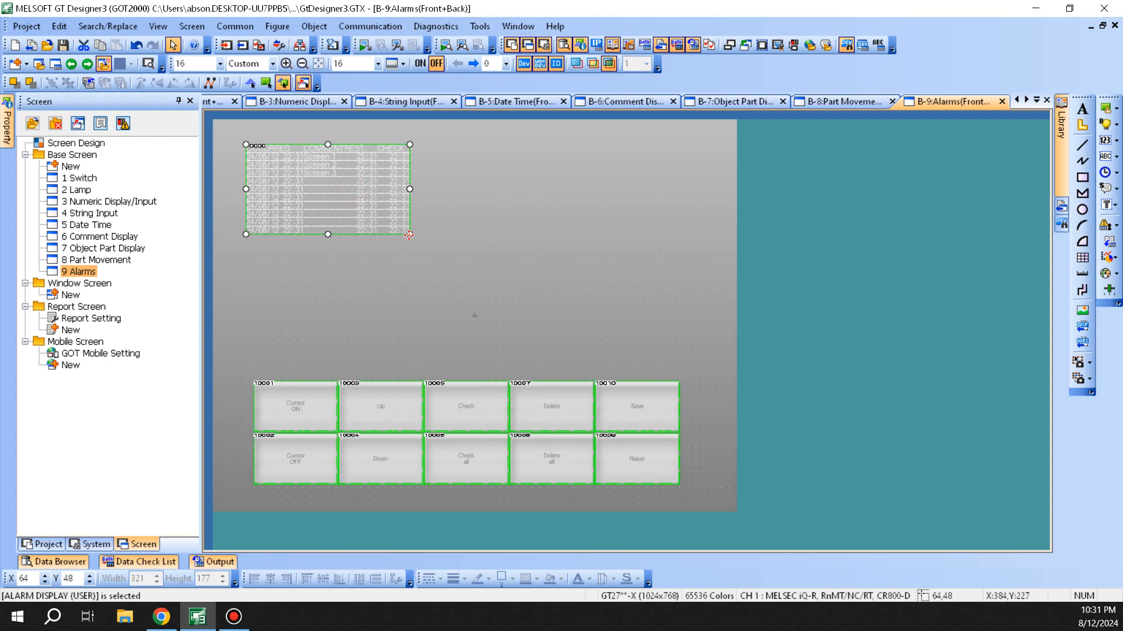
# Open the alarm list's settings and choose User Alarm with a fixed alarm ID.
pyautogui.doubleClick(372, 213)
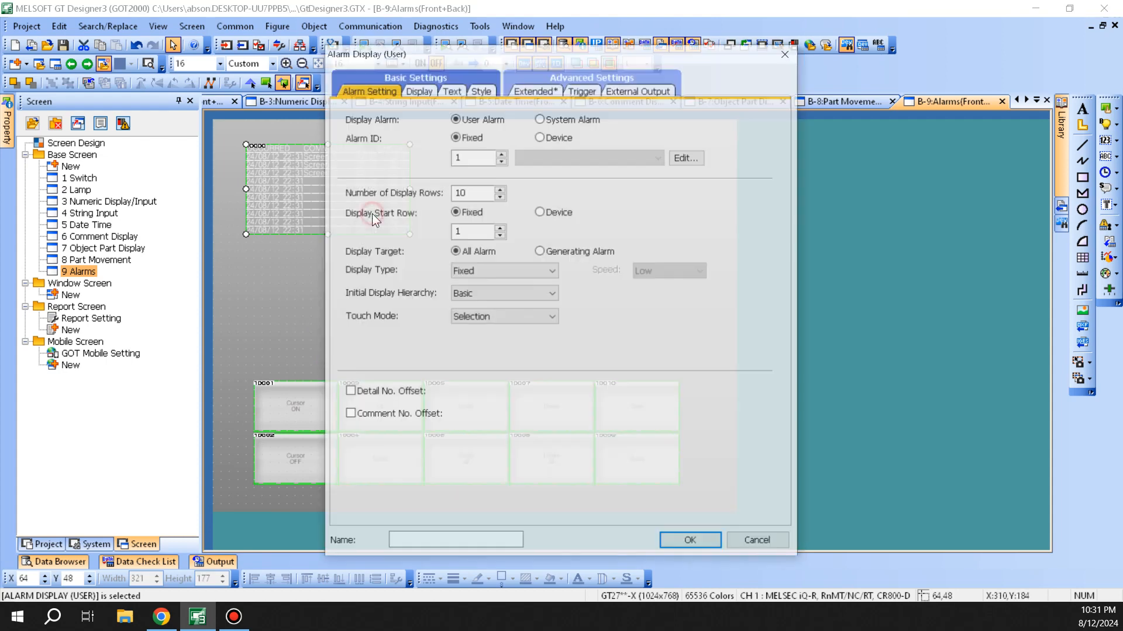
pyautogui.moveTo(565, 59); pyautogui.dragTo(749, 64)
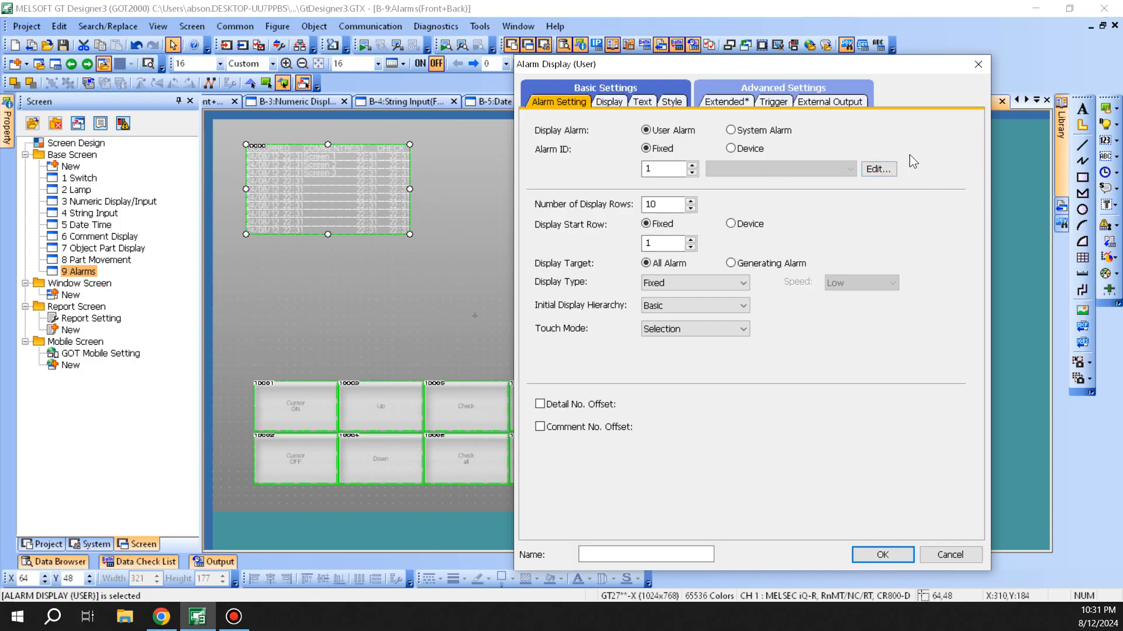
pyautogui.click(641, 103)
pyautogui.click(540, 101)
pyautogui.moveTo(719, 66); pyautogui.dragTo(656, 66)
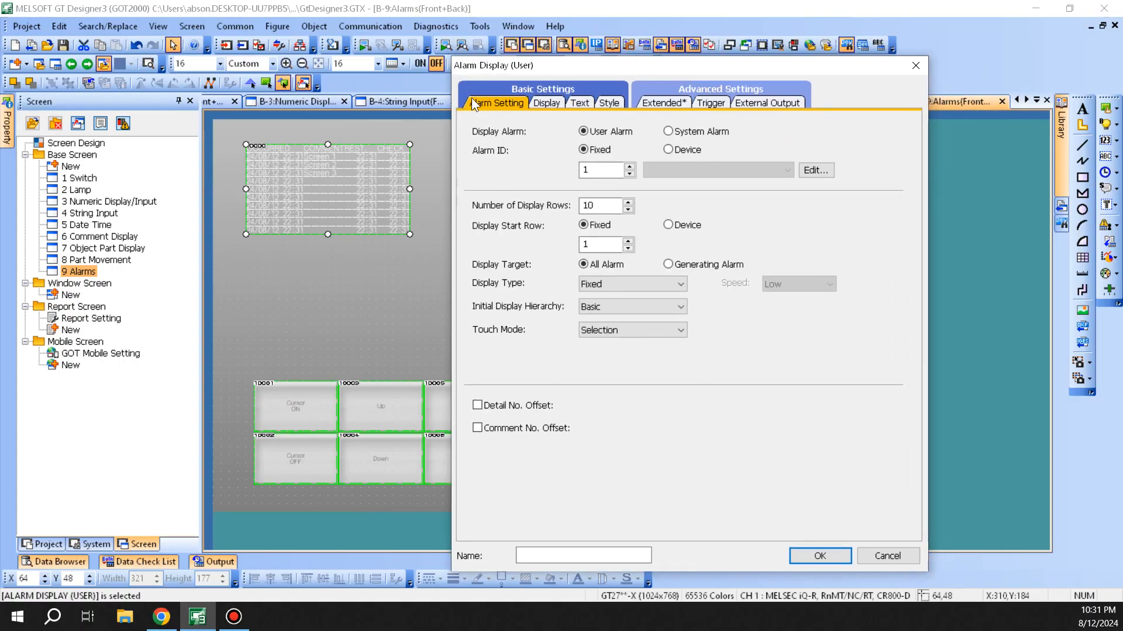
pyautogui.click(618, 133)
pyautogui.click(582, 152)
# Edit the user alarm observation for alarm ID 1 and name it "Test Alarm".
pyautogui.click(810, 173)
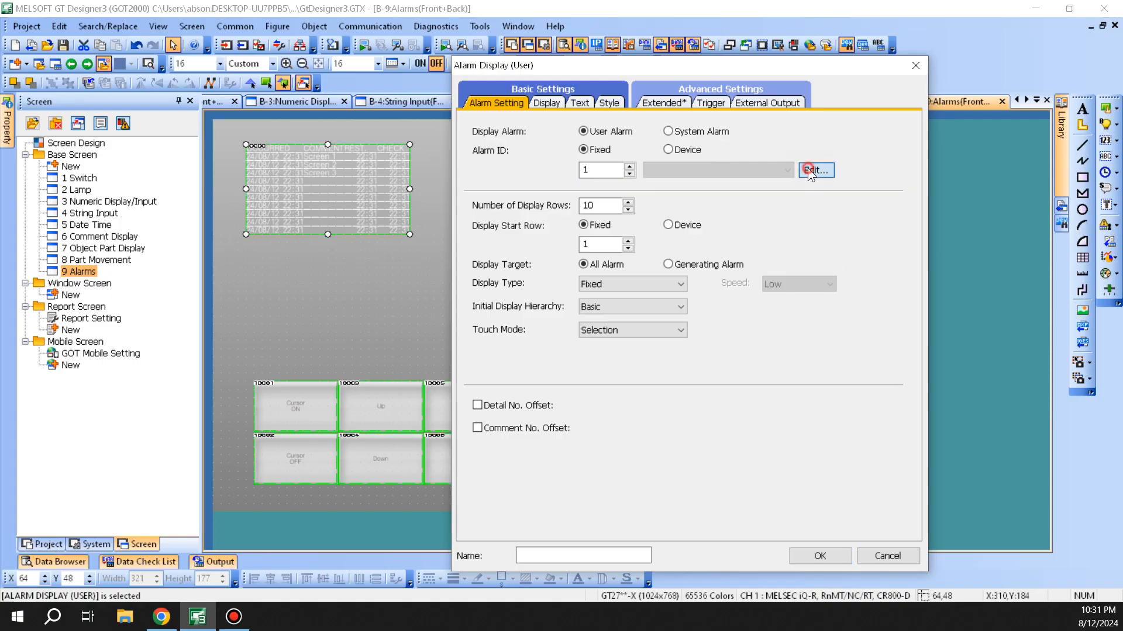
pyautogui.moveTo(511, 77); pyautogui.dragTo(464, 73)
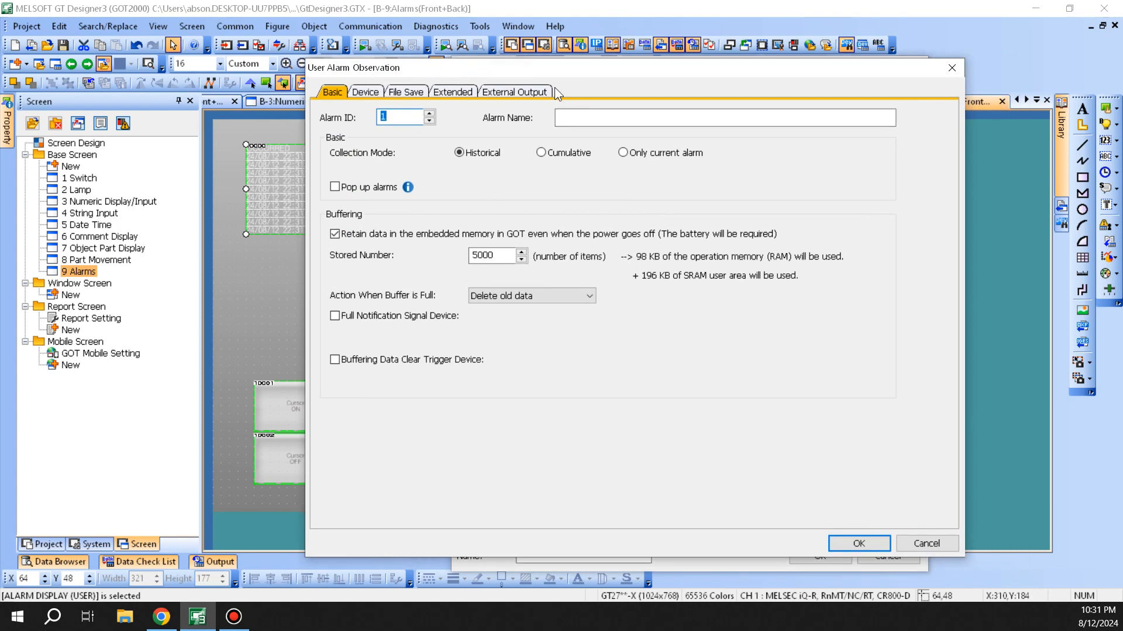
pyautogui.moveTo(602, 66); pyautogui.dragTo(582, 203)
pyautogui.click(716, 238)
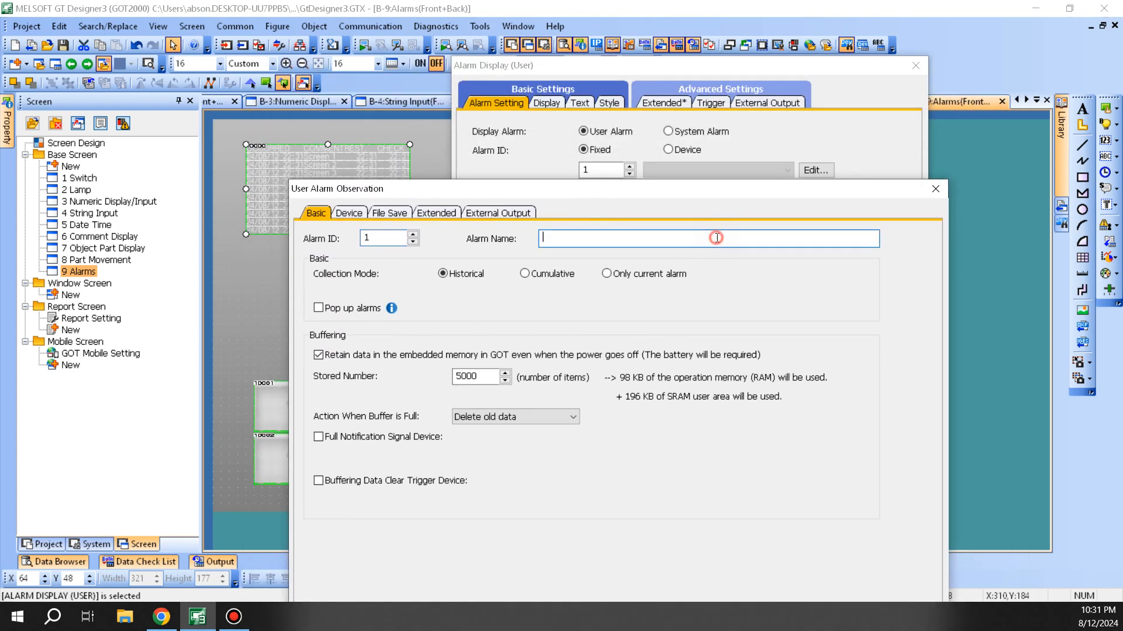
pyautogui.write('Test Alarm')
# Try the Cumulative and Only current alarm collection modes, ending on Historical.
pyautogui.click(525, 274)
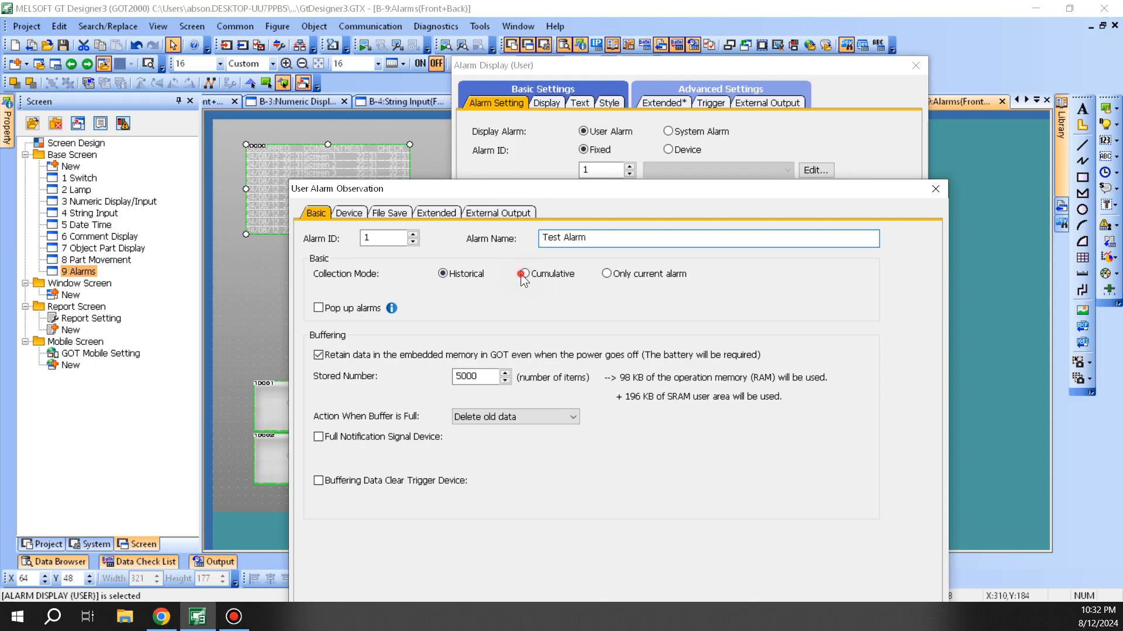
pyautogui.click(607, 274)
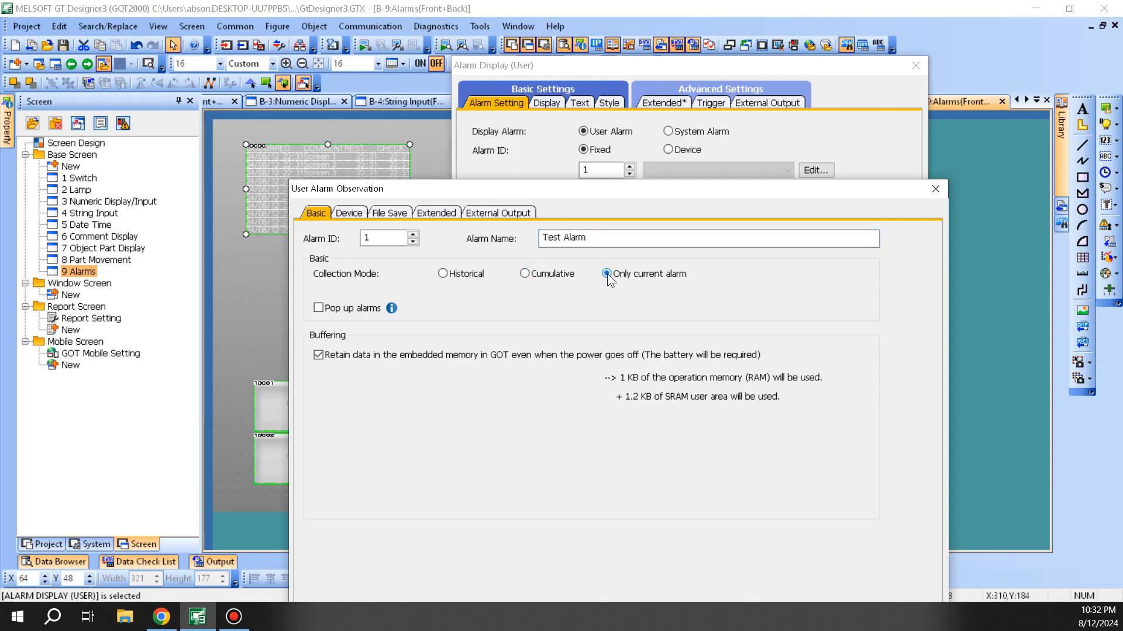
pyautogui.click(535, 275)
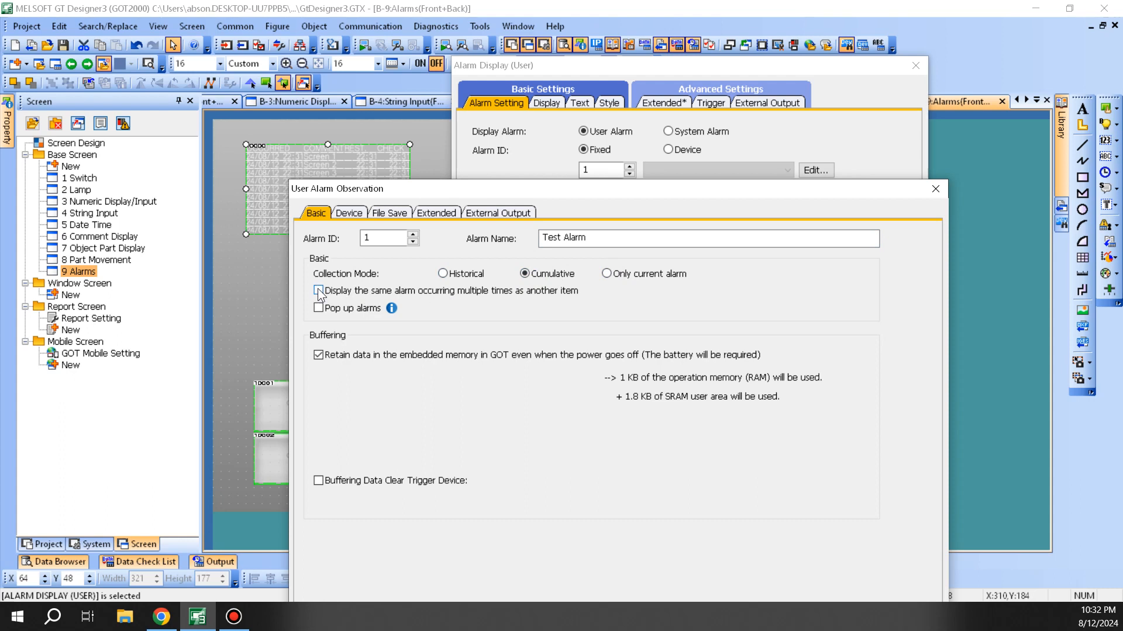
pyautogui.click(463, 275)
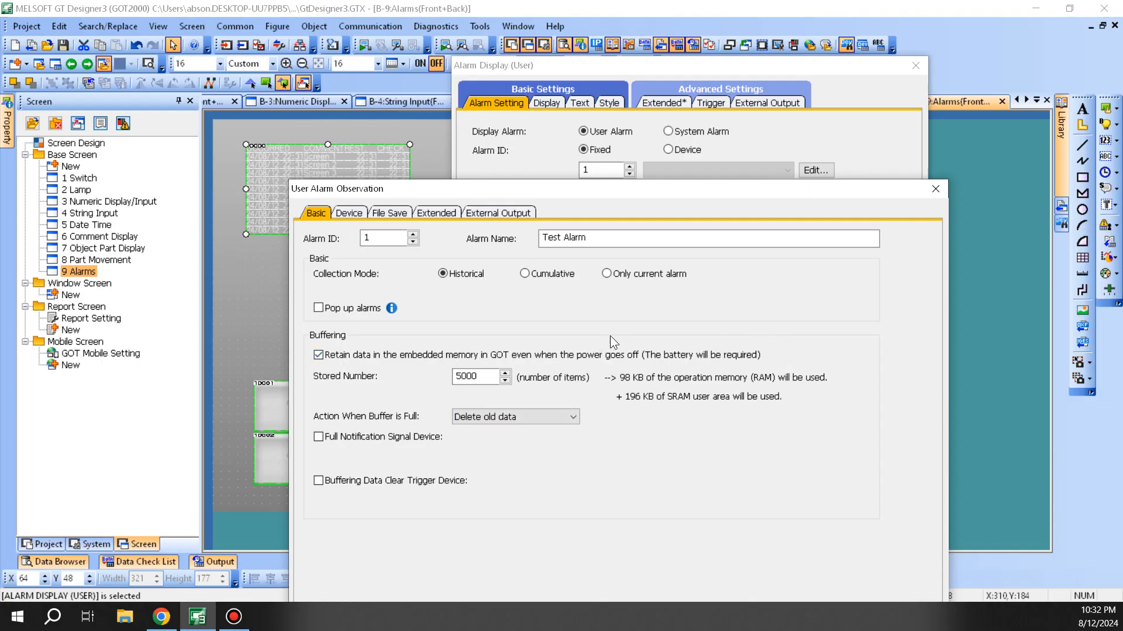
# Try the full notification signal and buffering data clear trigger options, clear both, and view the choices for a full buffer.
pyautogui.click(473, 375)
pyautogui.click(400, 437)
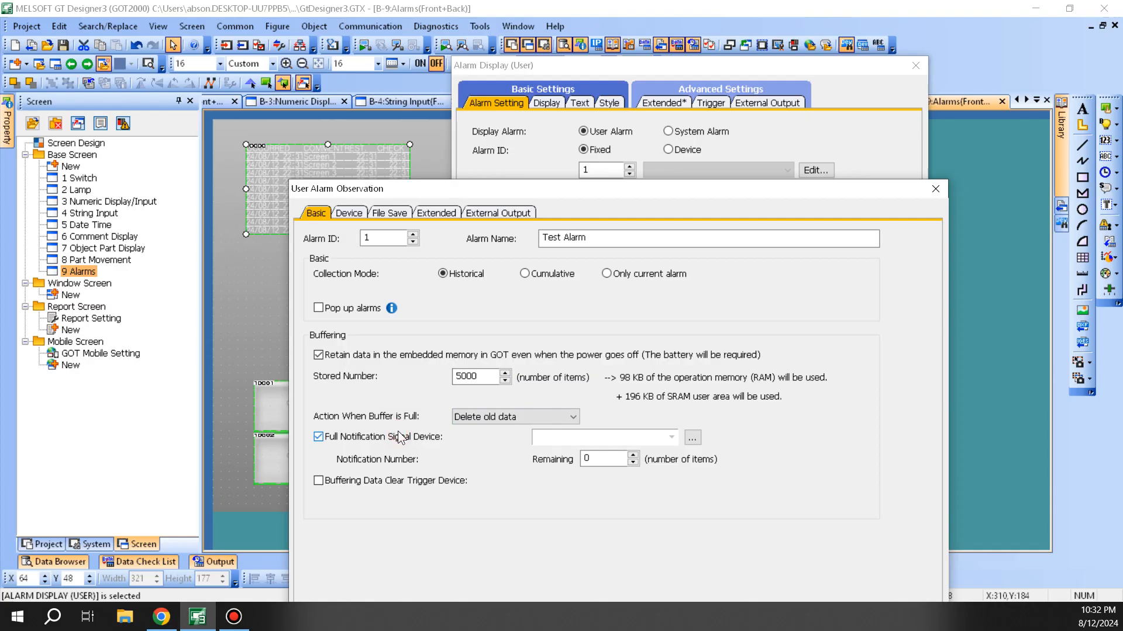
pyautogui.doubleClick(597, 459)
pyautogui.click(395, 482)
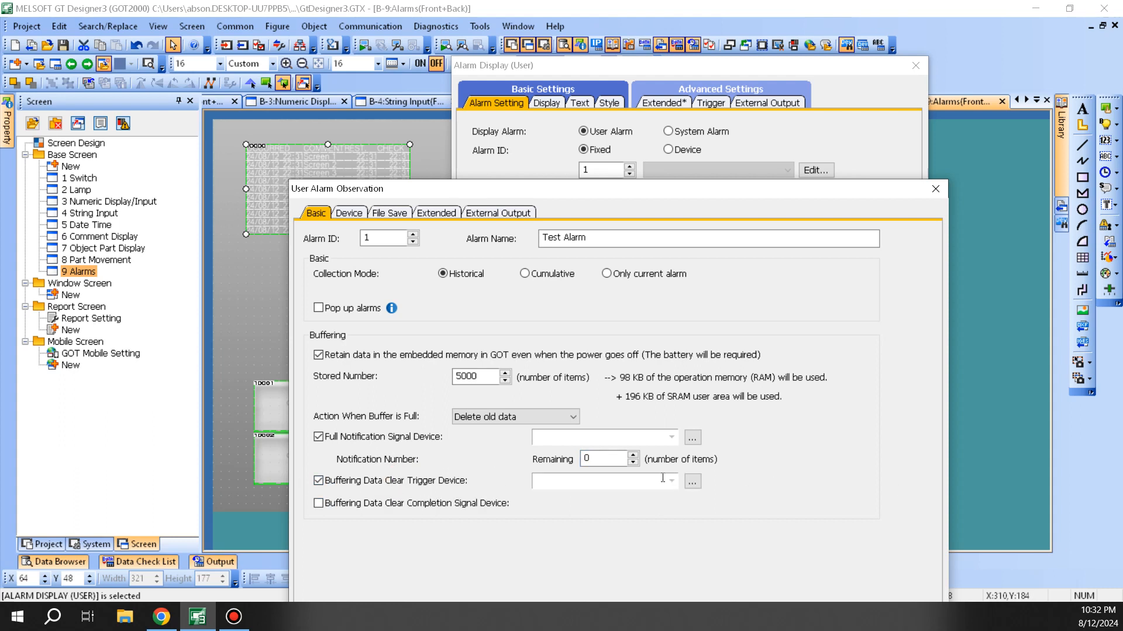
pyautogui.click(364, 483)
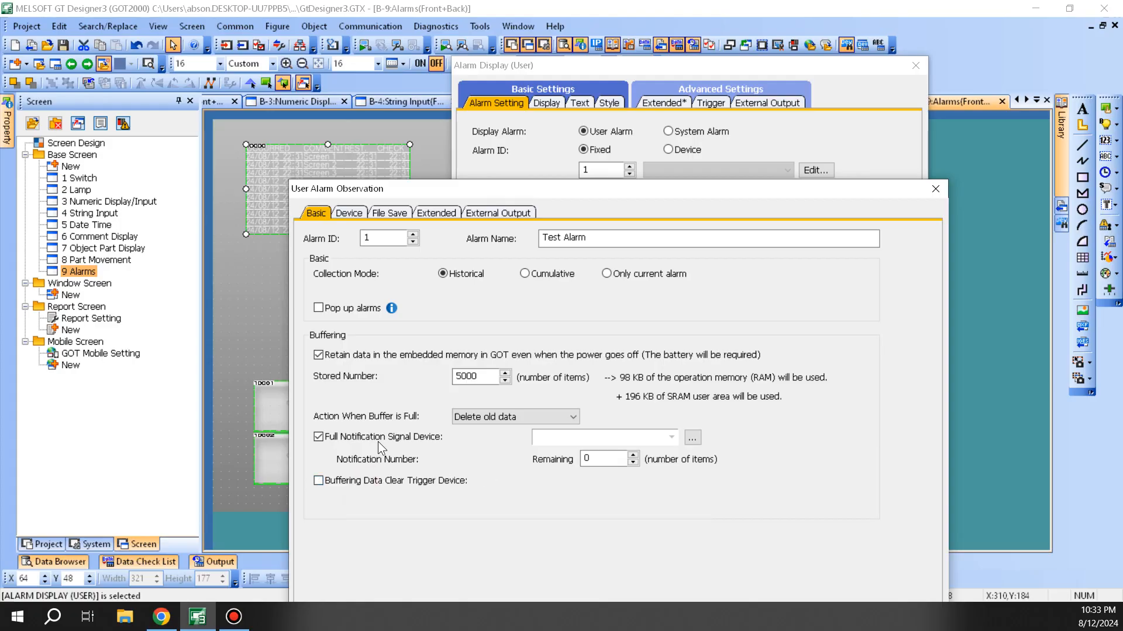
pyautogui.click(378, 438)
pyautogui.click(556, 418)
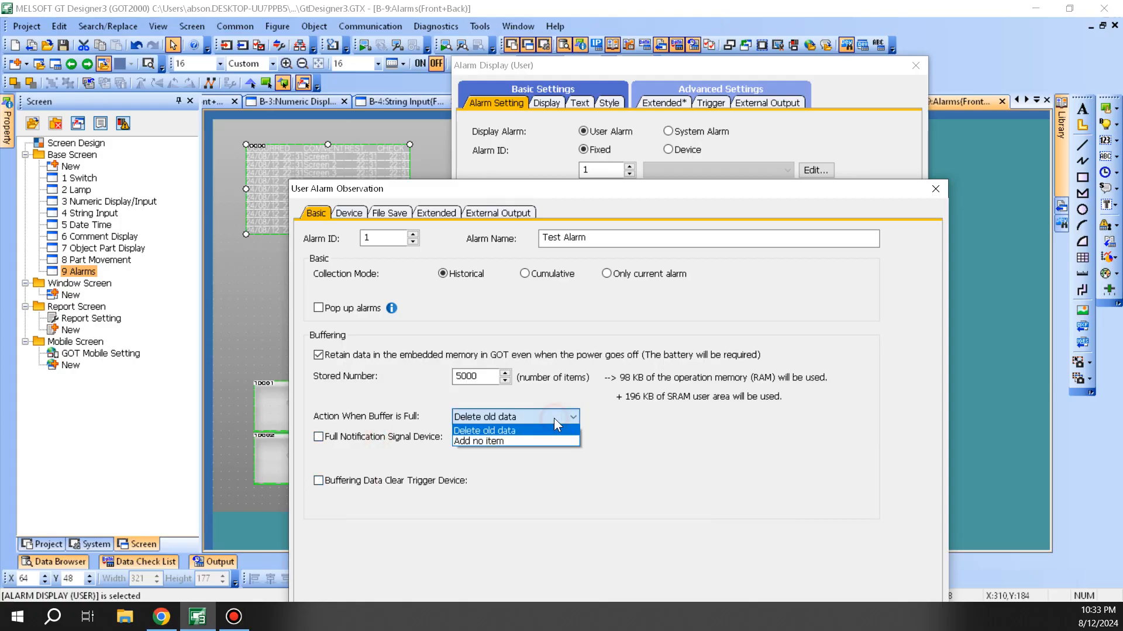
pyautogui.click(857, 486)
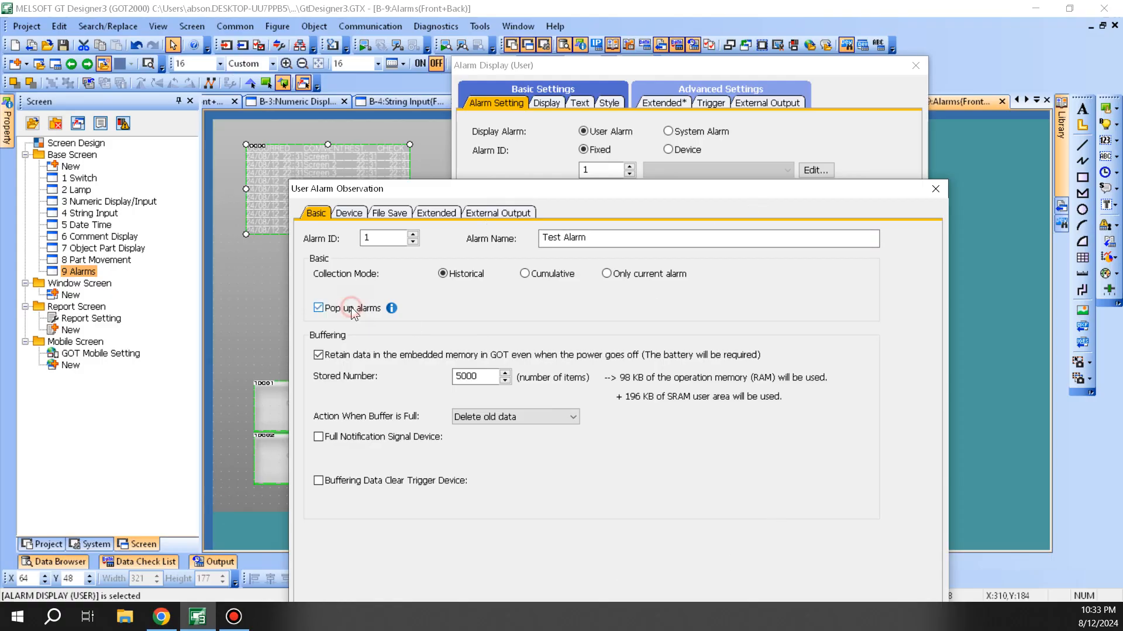
# Examine the alarm's device settings: comment group choices, watch cycle, alarm points and the list of alarm devices.
pyautogui.click(349, 213)
pyautogui.moveTo(451, 184); pyautogui.dragTo(380, 65)
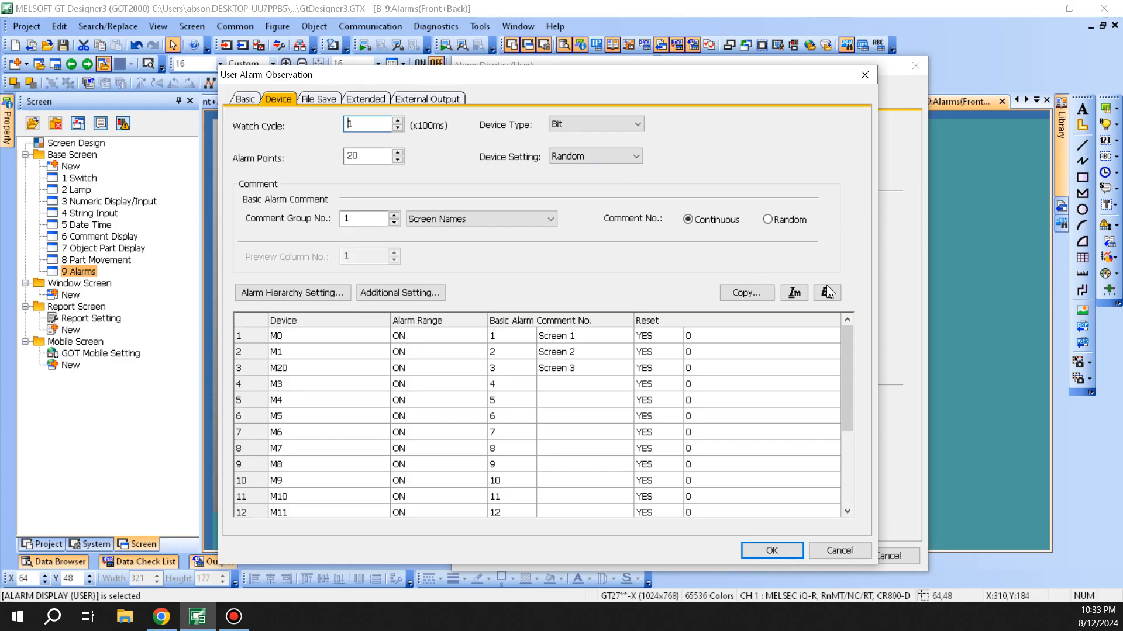
pyautogui.click(725, 388)
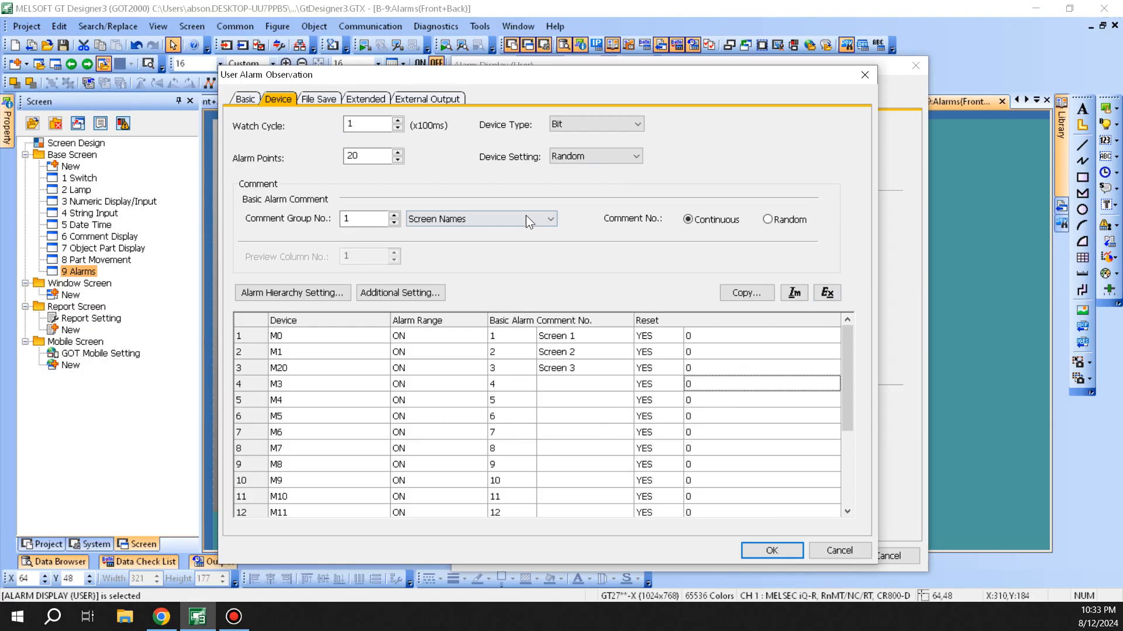
pyautogui.click(541, 225)
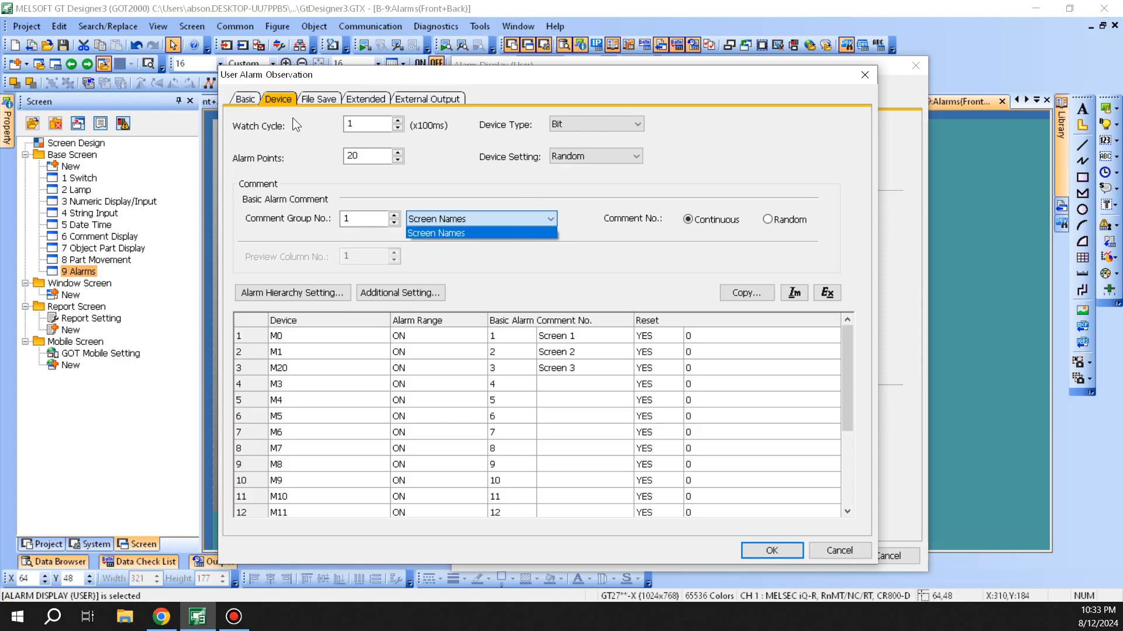
pyautogui.click(358, 123)
pyautogui.click(358, 123)
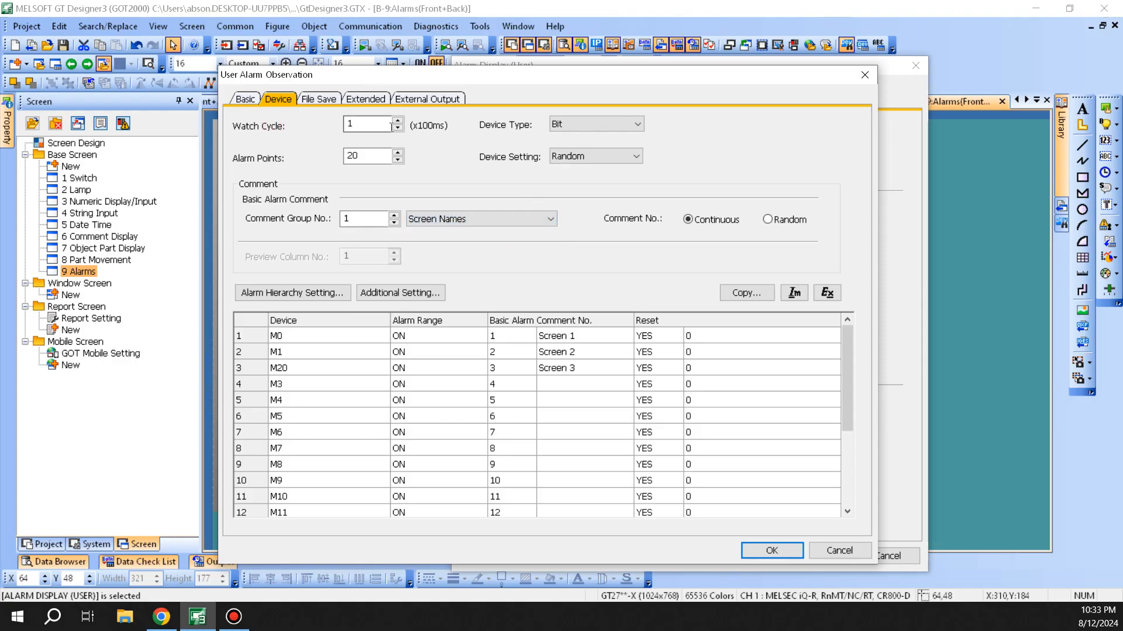
pyautogui.doubleClick(358, 123)
pyautogui.doubleClick(368, 155)
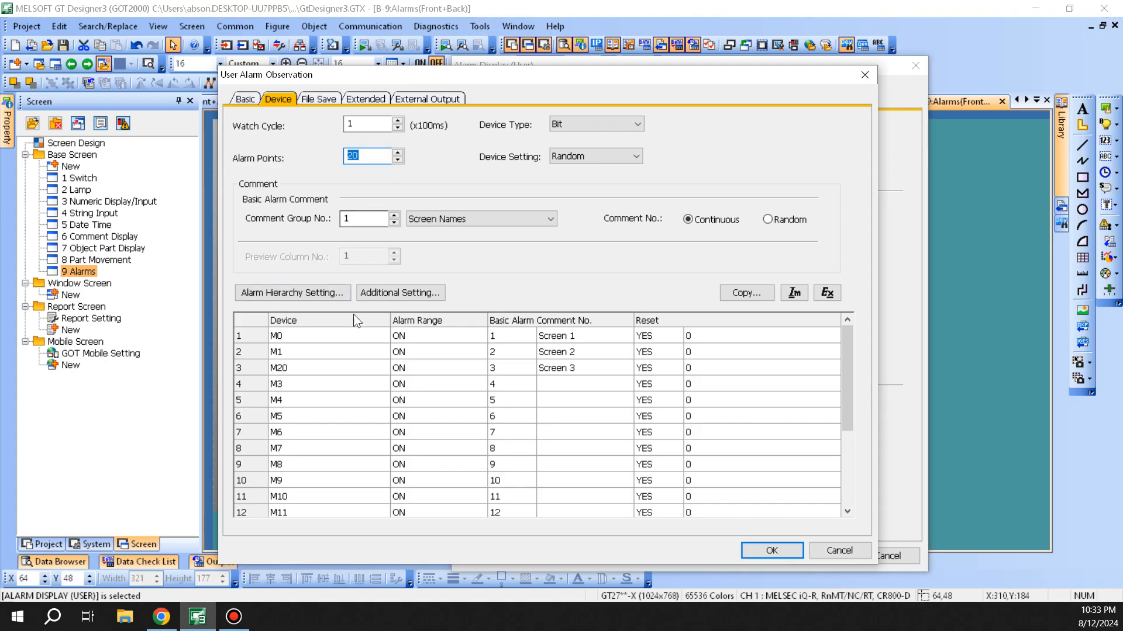
pyautogui.moveTo(849, 356); pyautogui.dragTo(830, 462)
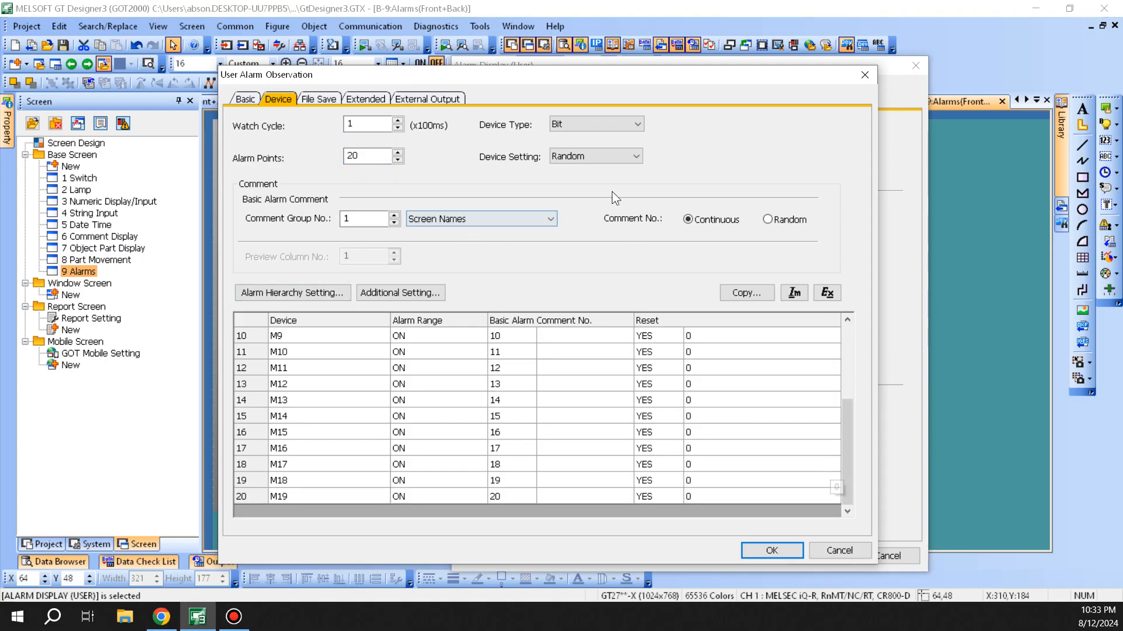
# Examine the available device types and device setting options for the alarm.
pyautogui.click(599, 124)
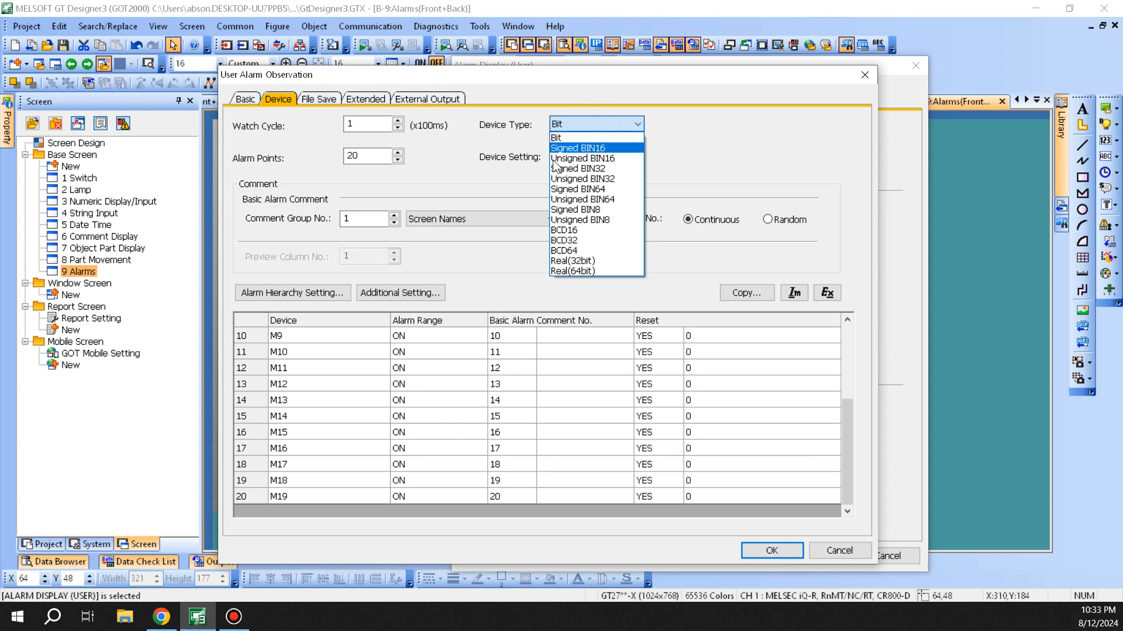
pyautogui.press('Escape')
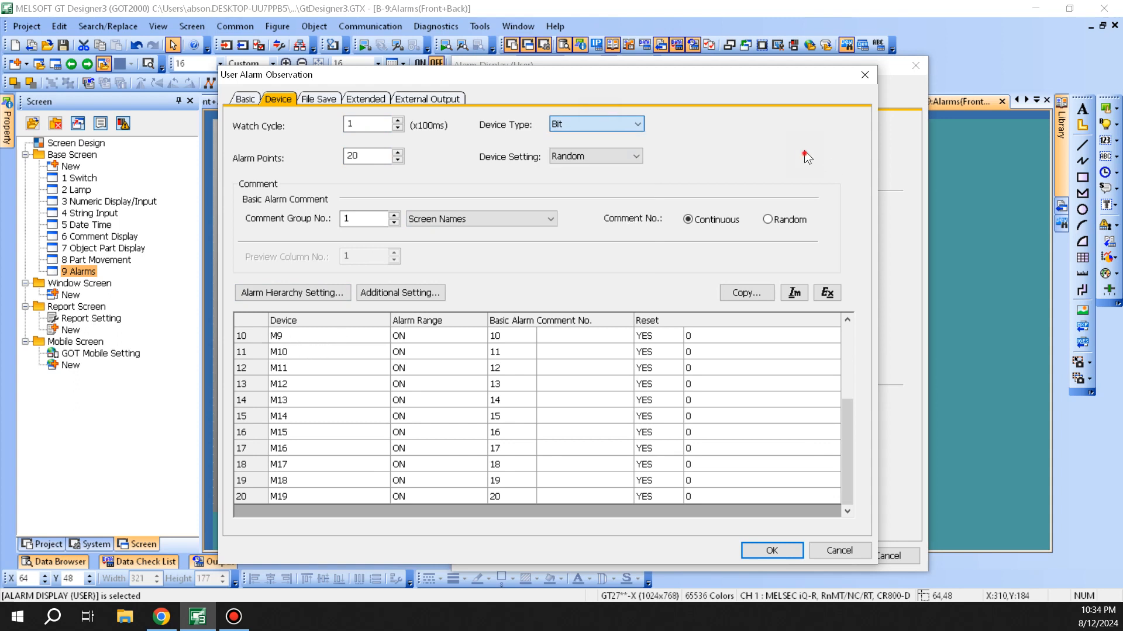
pyautogui.click(619, 153)
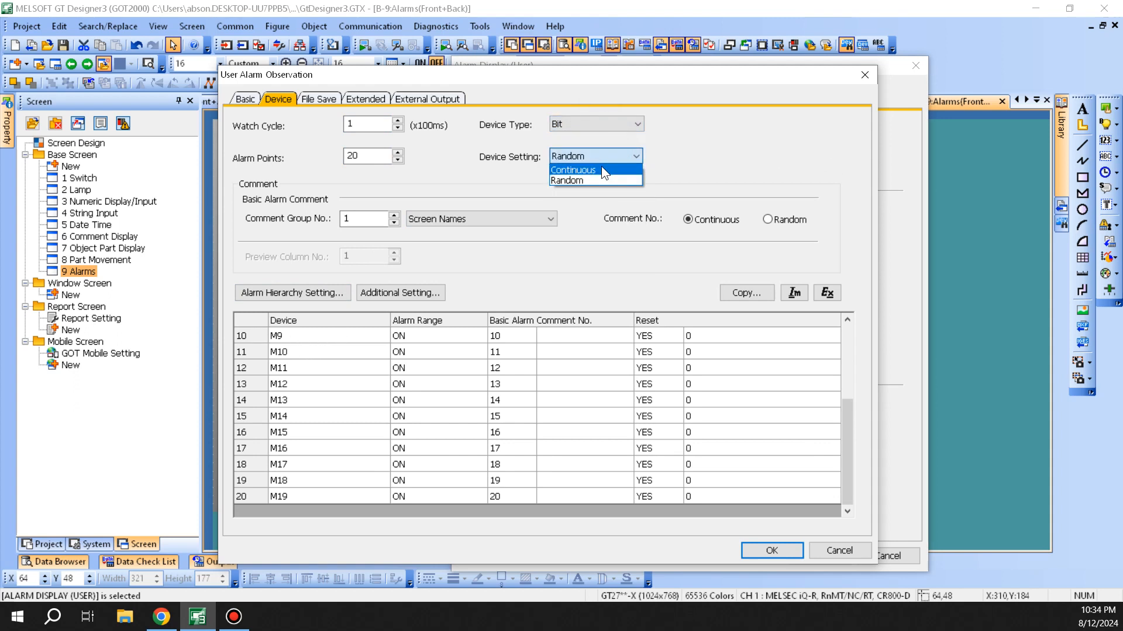
pyautogui.click(656, 155)
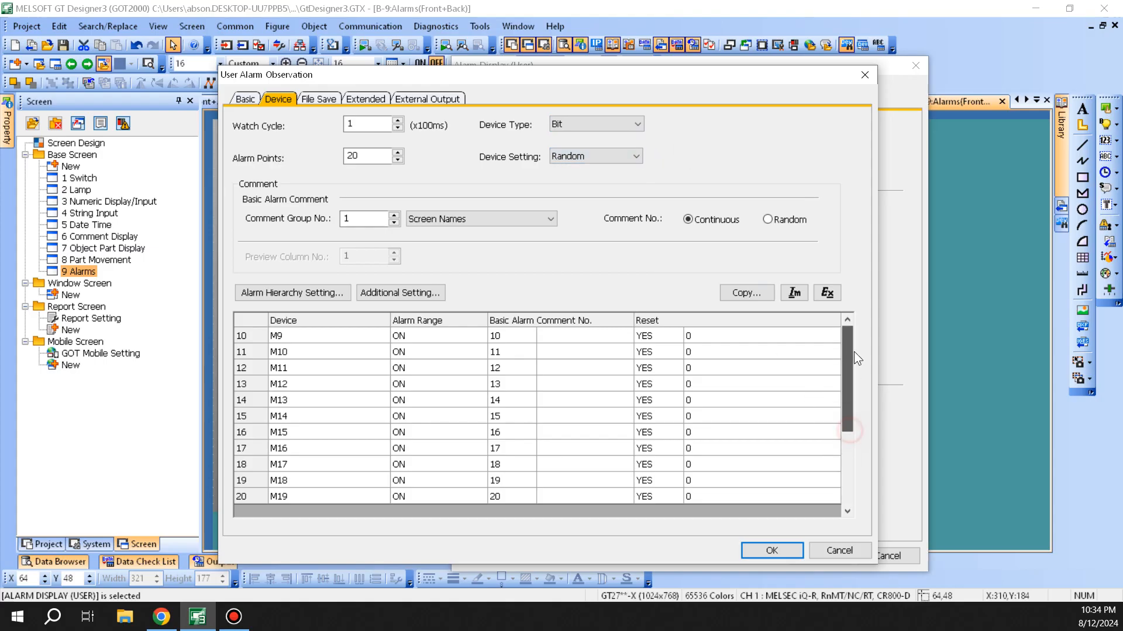
# Open the third alarm row's device for editing and set the alarm's device setting to Continuous.
pyautogui.click(848, 352)
pyautogui.doubleClick(304, 368)
pyautogui.write('0')
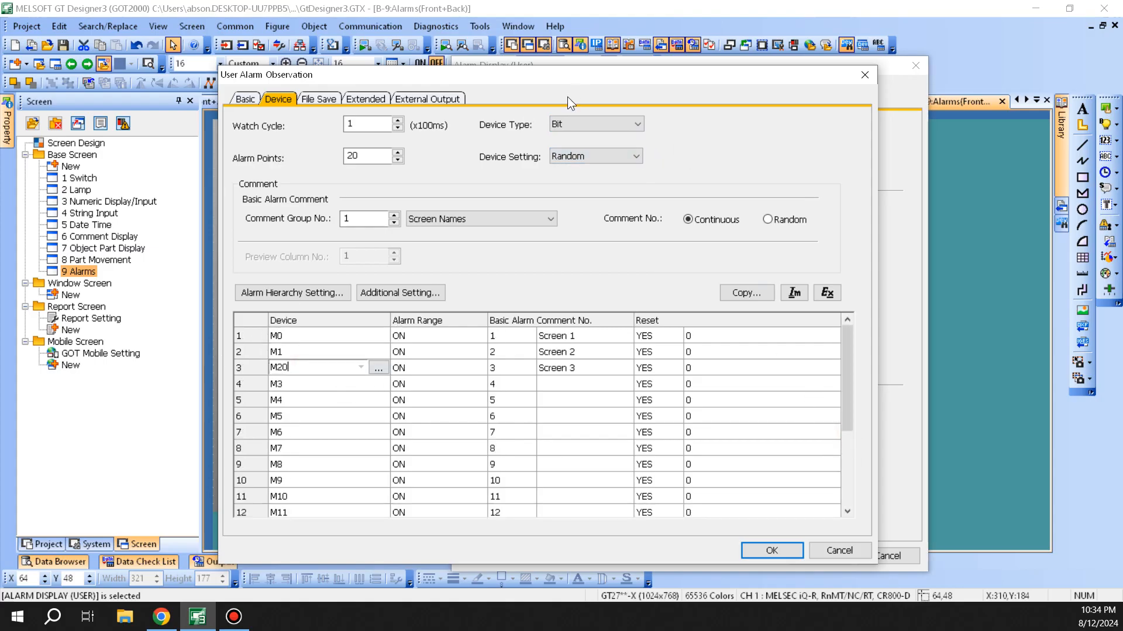
pyautogui.click(590, 157)
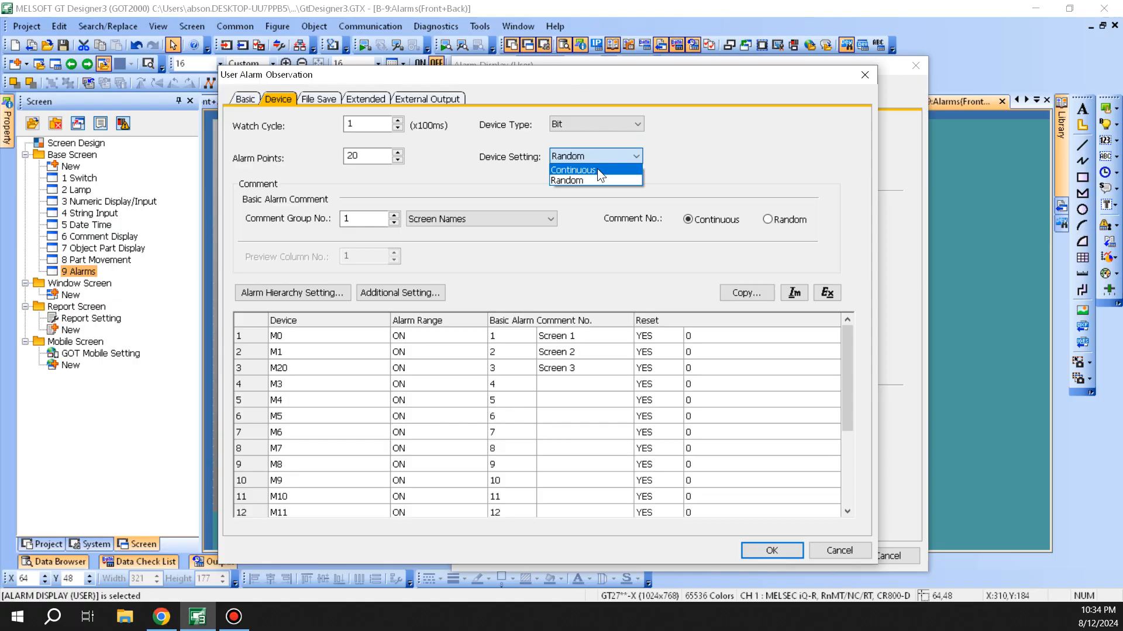
pyautogui.click(598, 170)
pyautogui.scroll(-3, 345, 430)
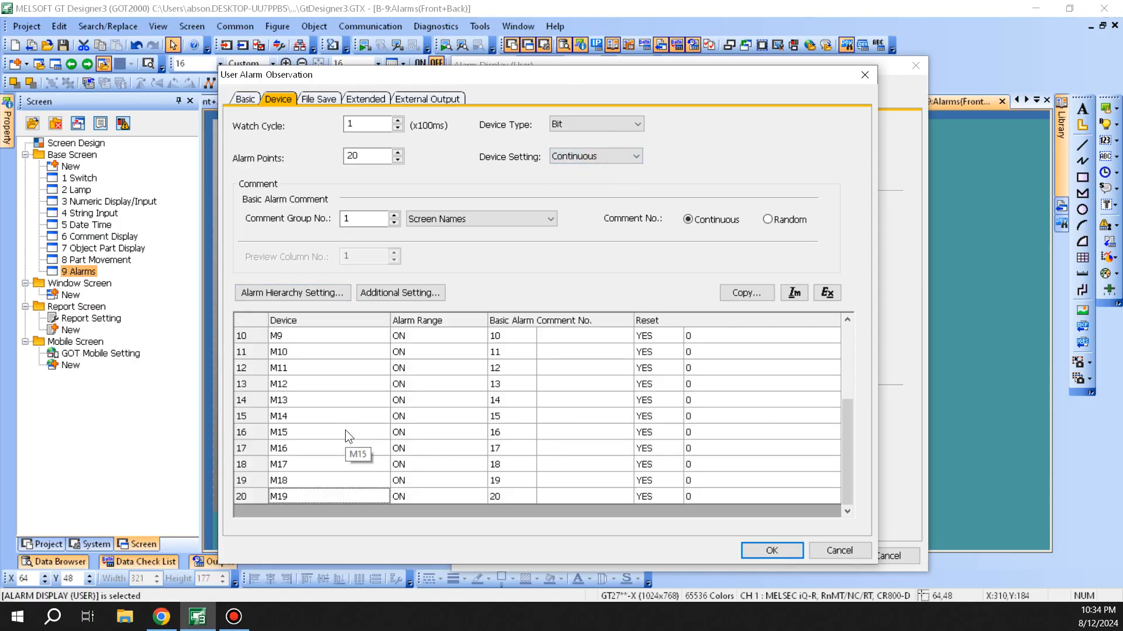
# Examine the list of alarm devices, the available comment groups and the comment numbering options.
pyautogui.scroll(3, 351, 397)
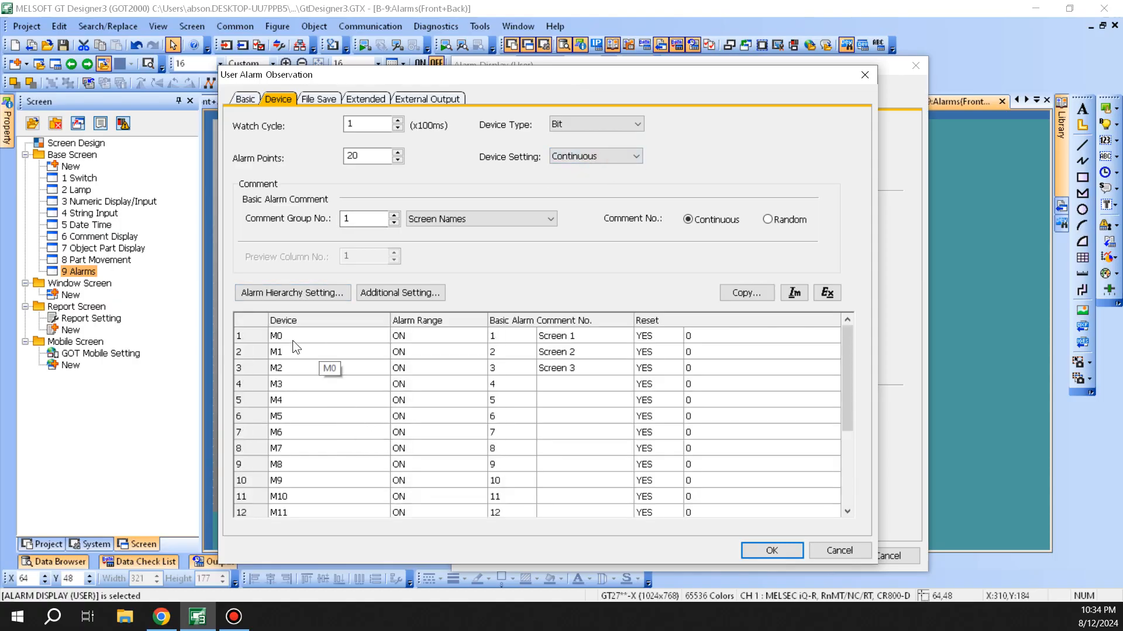
pyautogui.scroll(-3, 294, 343)
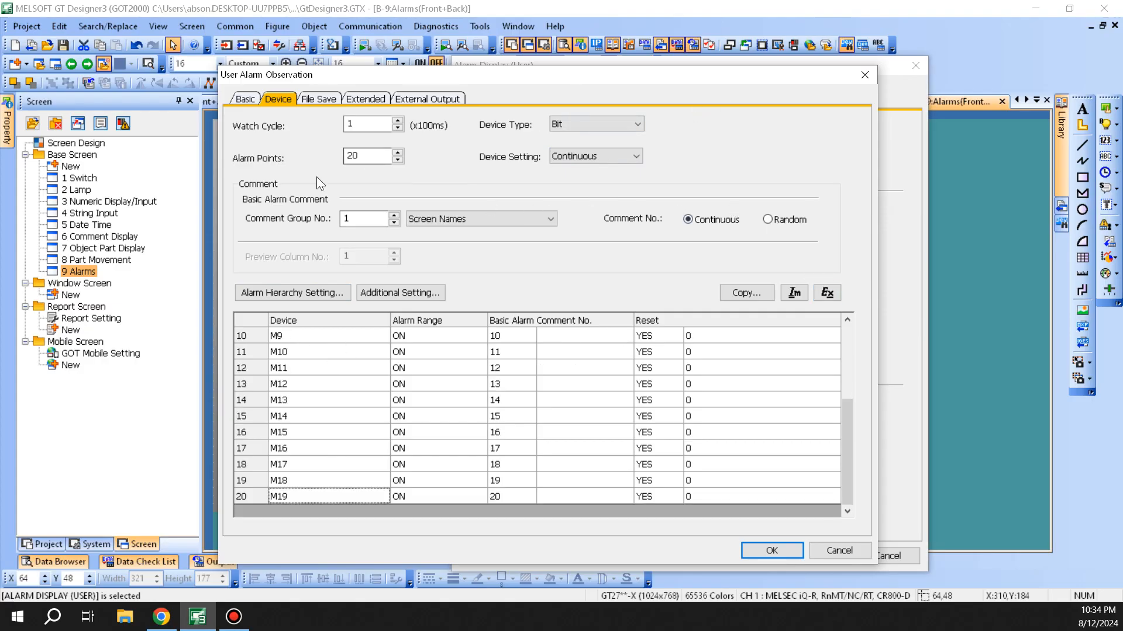
pyautogui.click(529, 219)
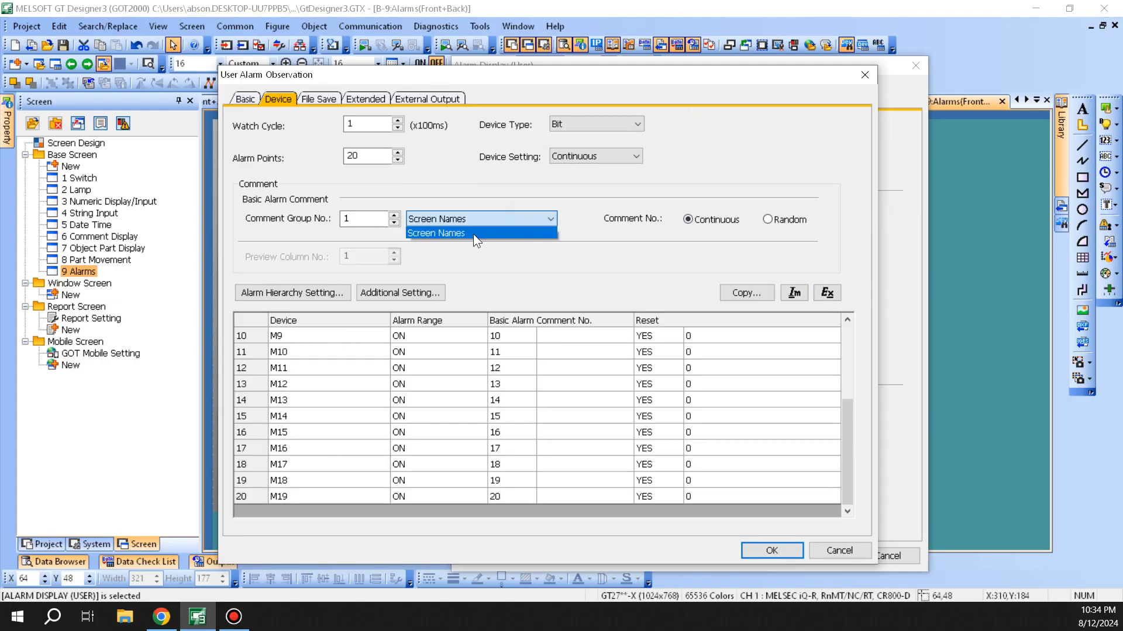
pyautogui.click(606, 229)
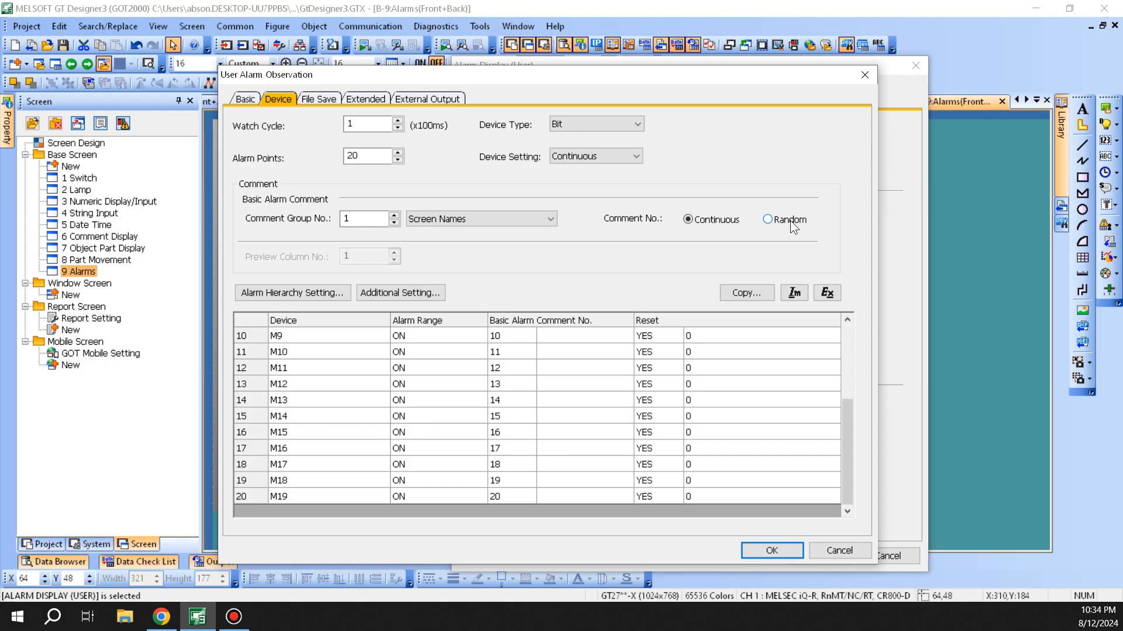
pyautogui.scroll(2, 586, 378)
pyautogui.scroll(3, 587, 380)
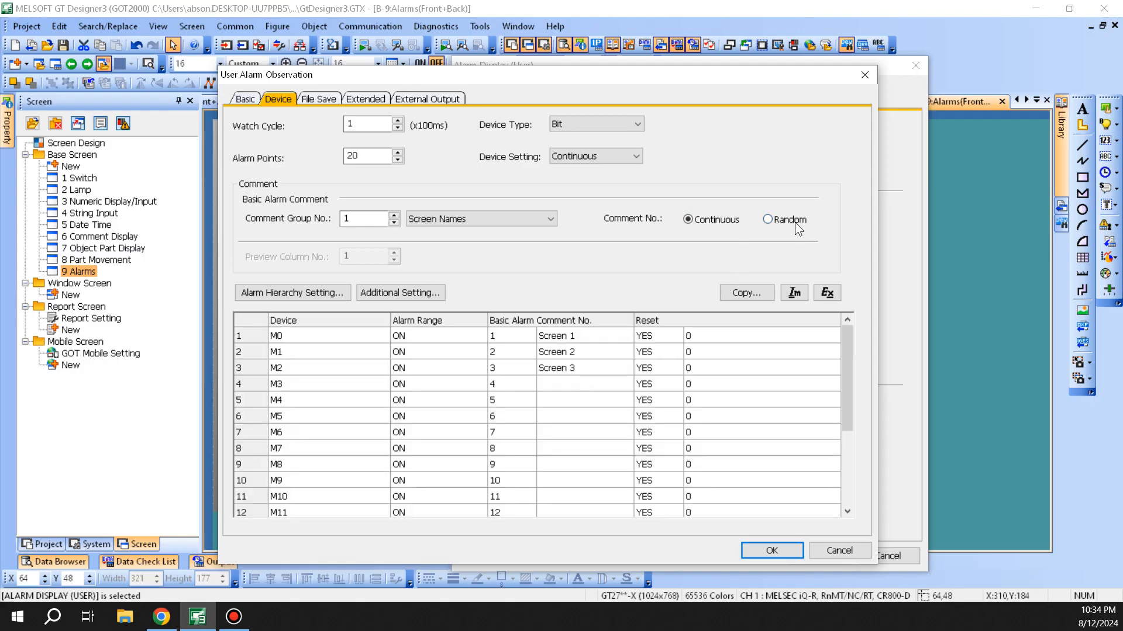
# Try random comment numbering with Screen 3 as the M1 alarm's comment, and return to continuous numbering.
pyautogui.click(794, 222)
pyautogui.click(584, 353)
pyautogui.doubleClick(627, 352)
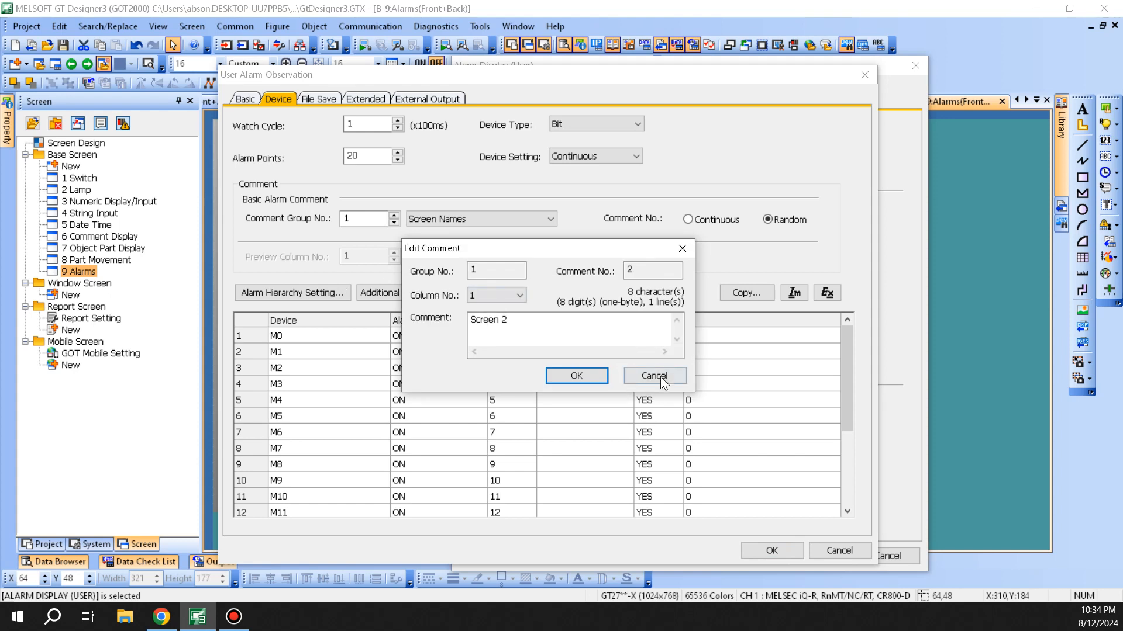
pyautogui.click(661, 377)
pyautogui.click(573, 353)
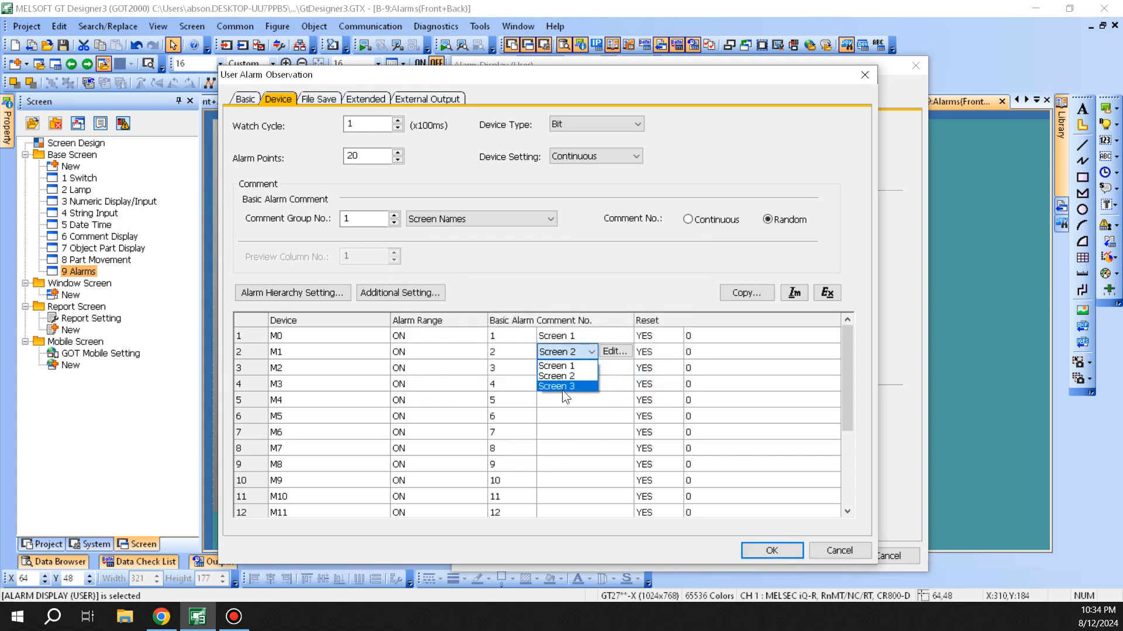
pyautogui.click(563, 387)
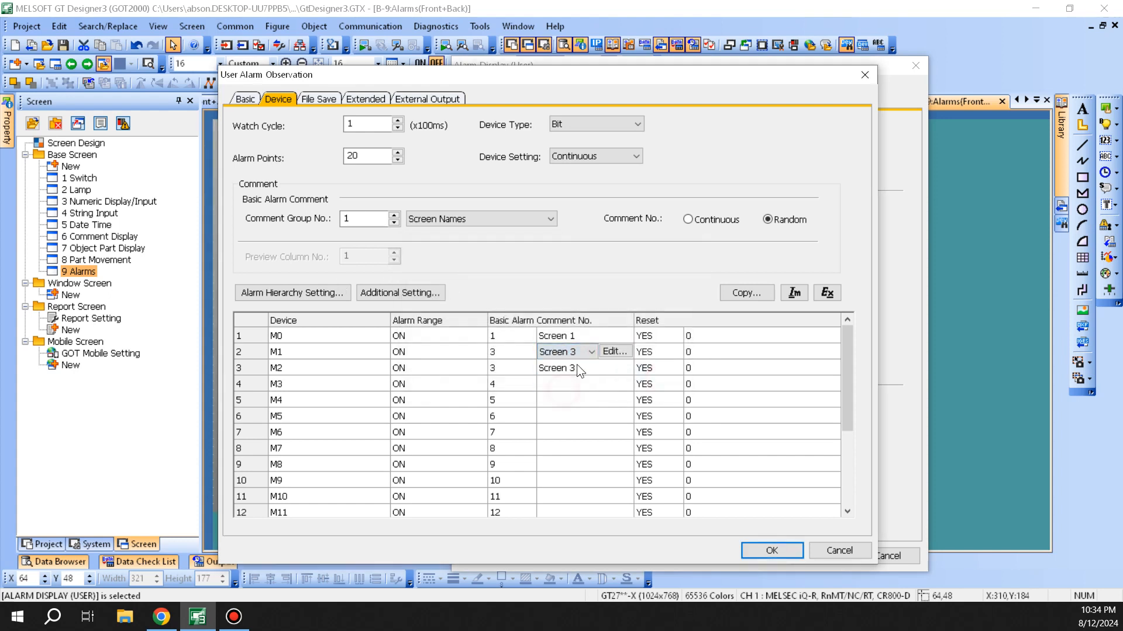
pyautogui.click(690, 220)
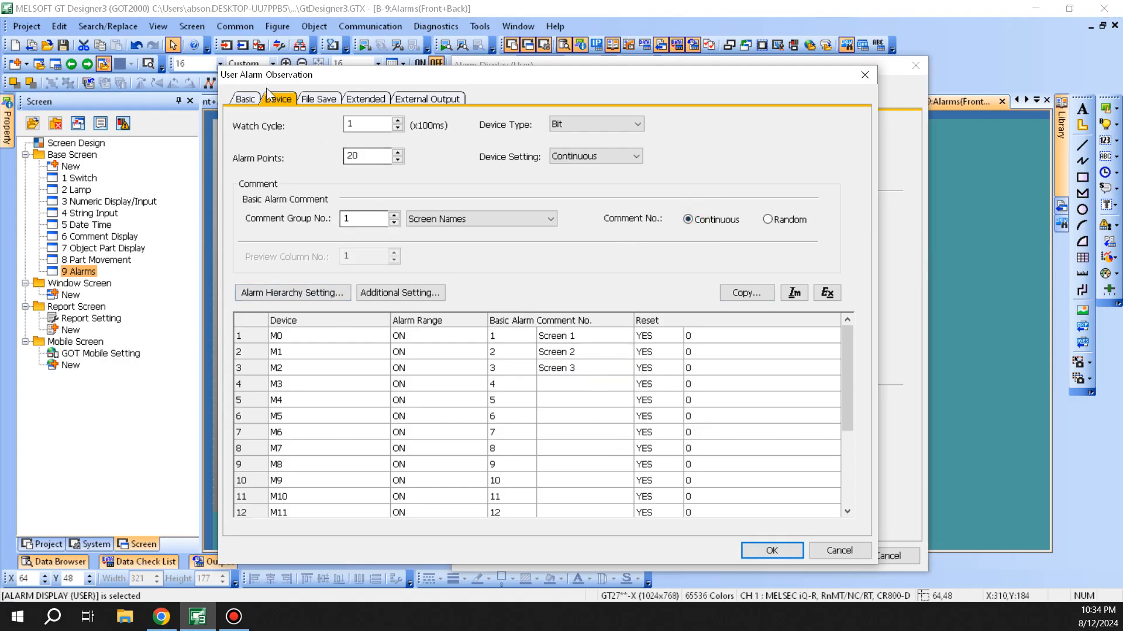
# Examine the alarm's file save, ladder search and external output settings.
pyautogui.click(322, 99)
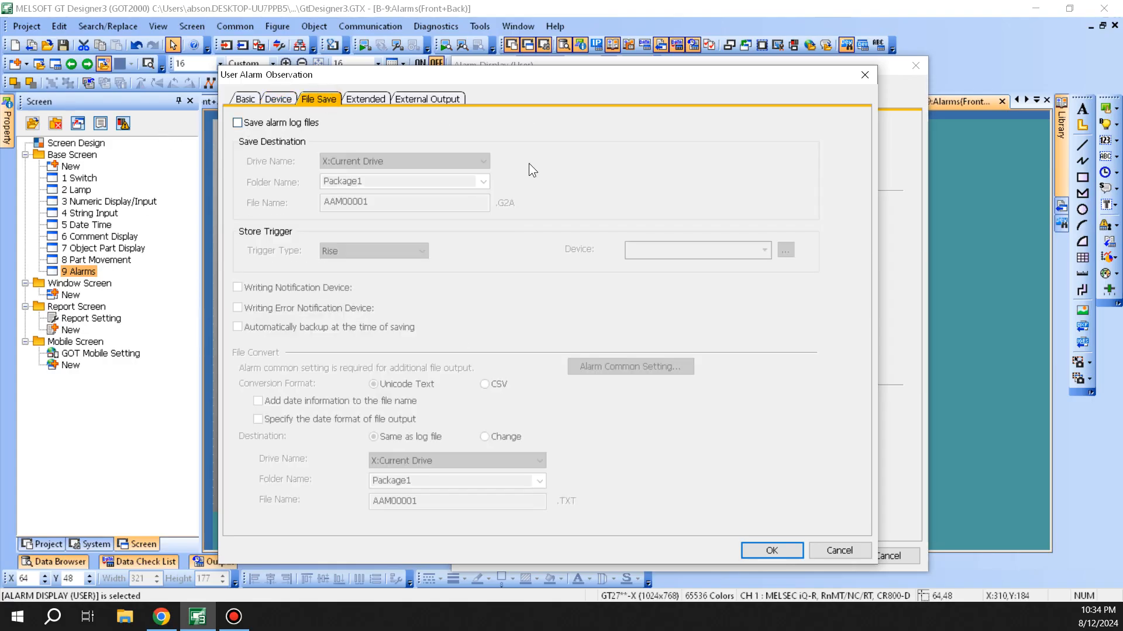
pyautogui.click(368, 99)
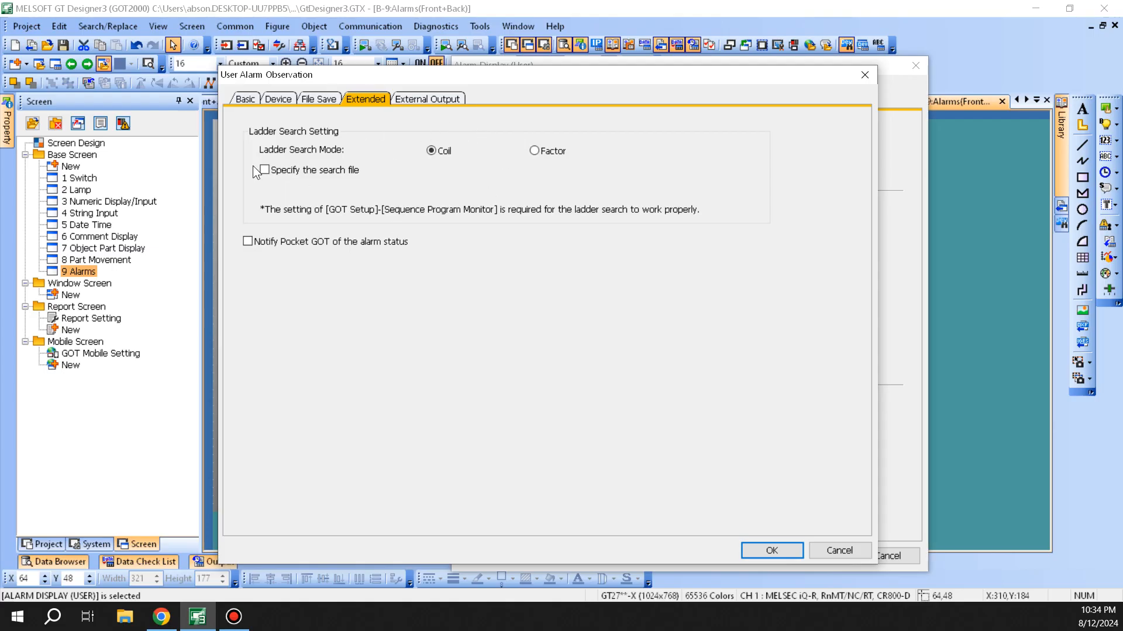
pyautogui.click(426, 97)
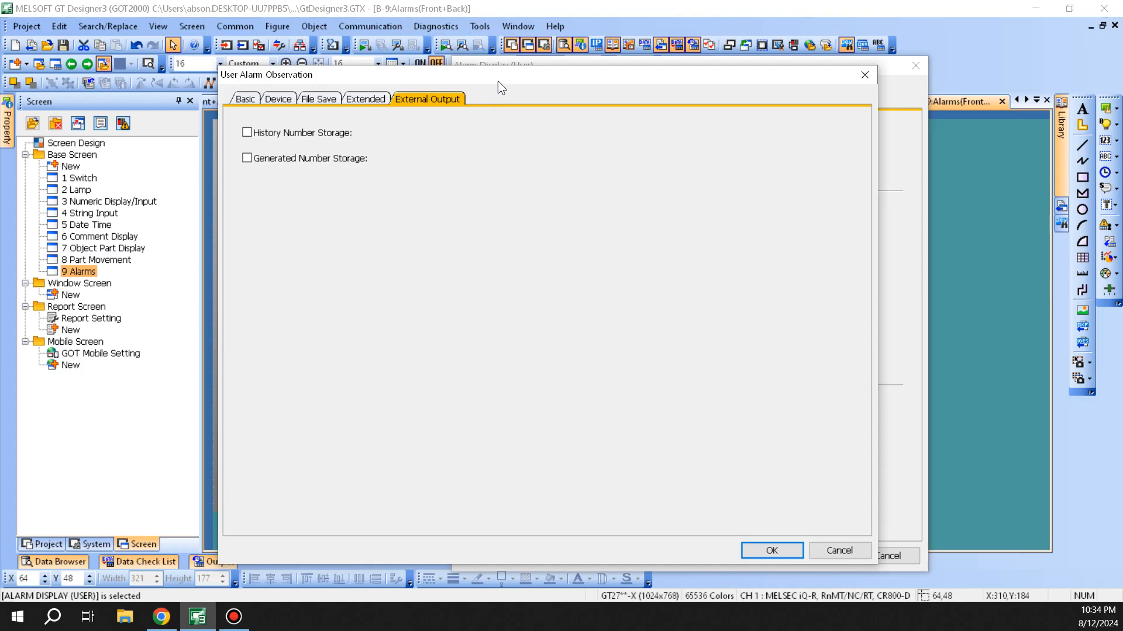
# Try the History Number Storage and Generated Number Storage options, and clear both.
pyautogui.moveTo(498, 81); pyautogui.dragTo(501, 104)
pyautogui.click(294, 155)
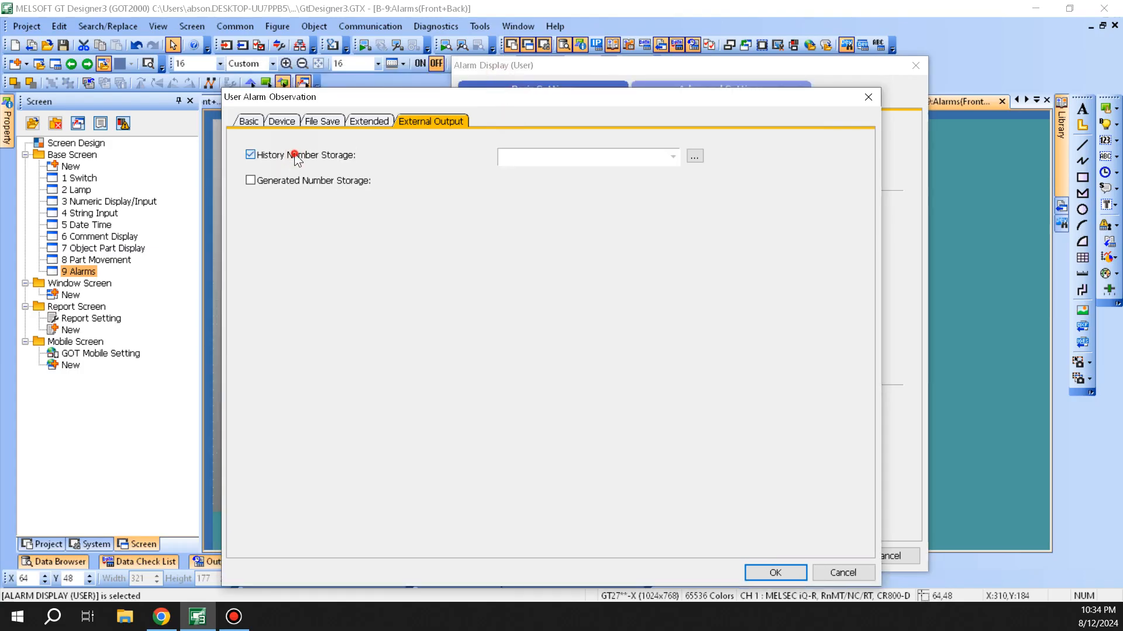
pyautogui.click(296, 155)
pyautogui.click(302, 180)
pyautogui.click(304, 181)
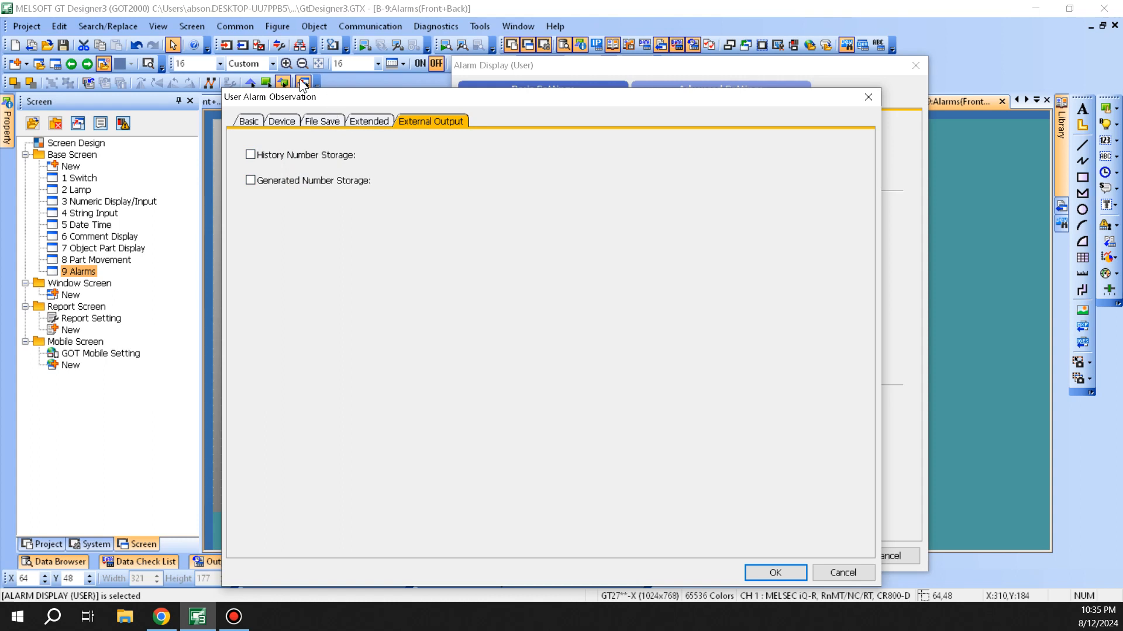
# Review the extended, file save, device and basic settings, and accept the user alarm observation.
pyautogui.moveTo(380, 94); pyautogui.dragTo(361, 76)
pyautogui.click(356, 98)
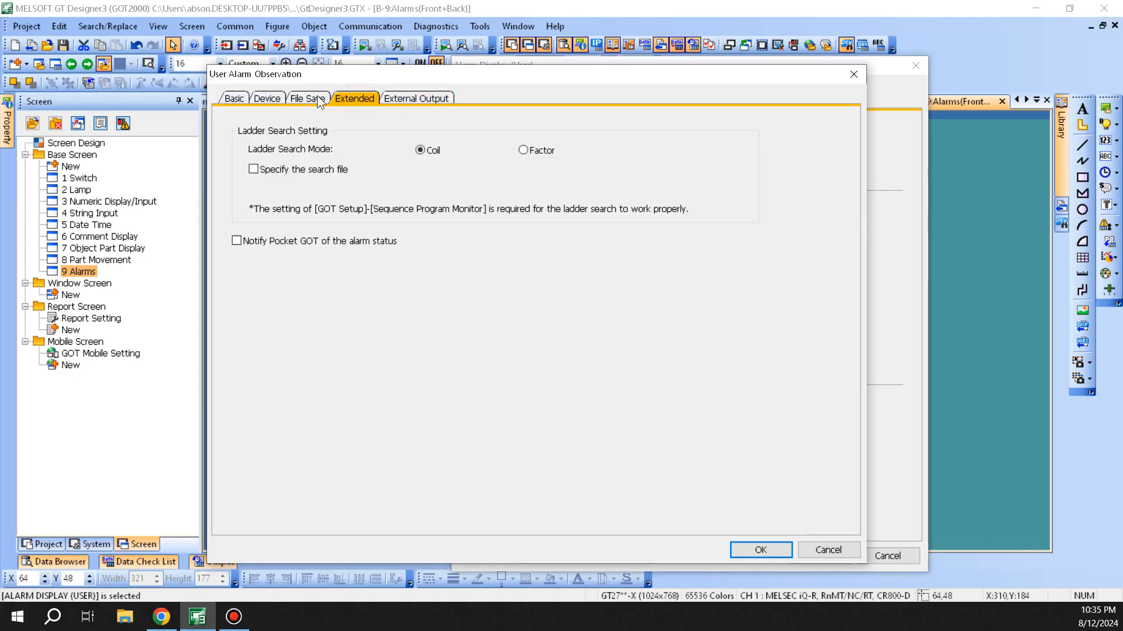
pyautogui.click(307, 98)
pyautogui.click(276, 96)
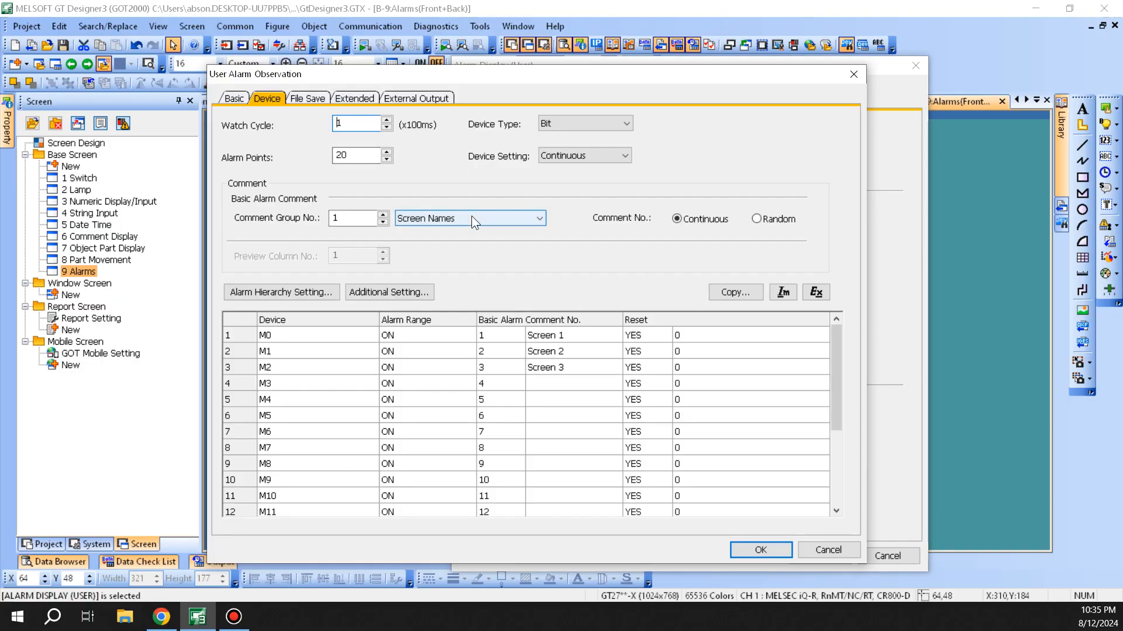
pyautogui.click(238, 98)
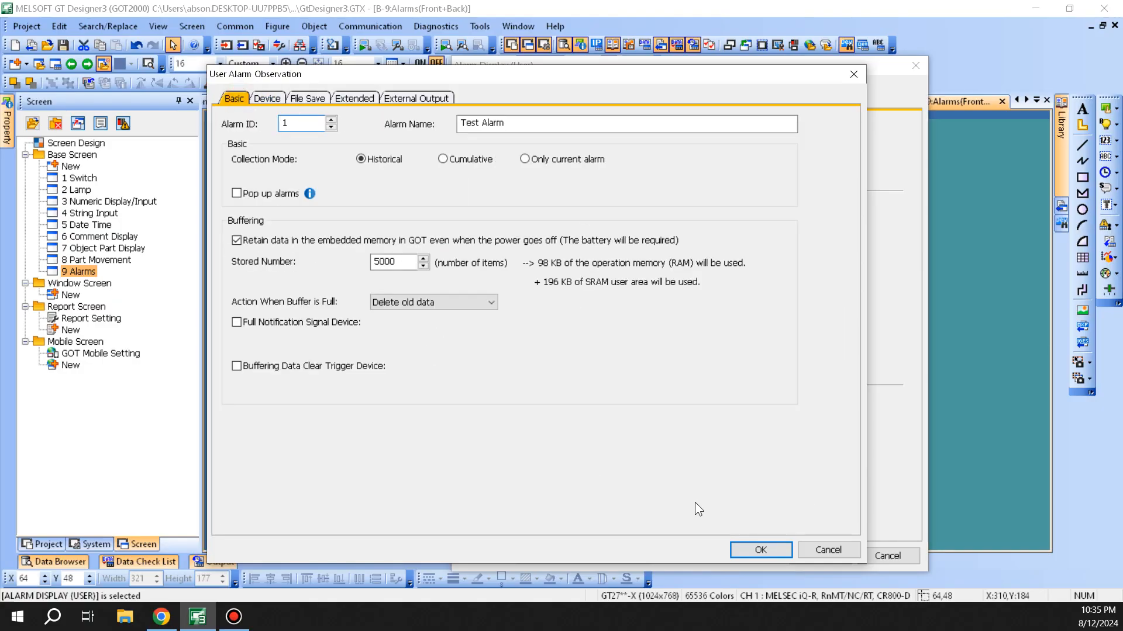
pyautogui.click(747, 553)
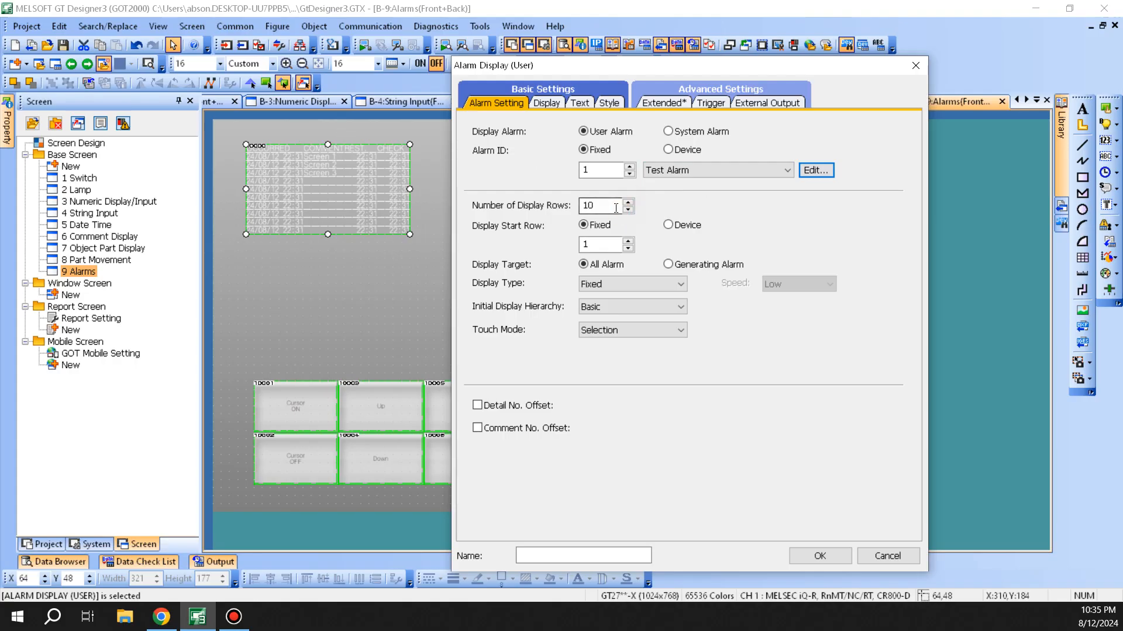
# Set the alarm display's number of rows to 20 and use All Alarm as the display target.
pyautogui.moveTo(615, 207); pyautogui.dragTo(453, 187)
pyautogui.write('20')
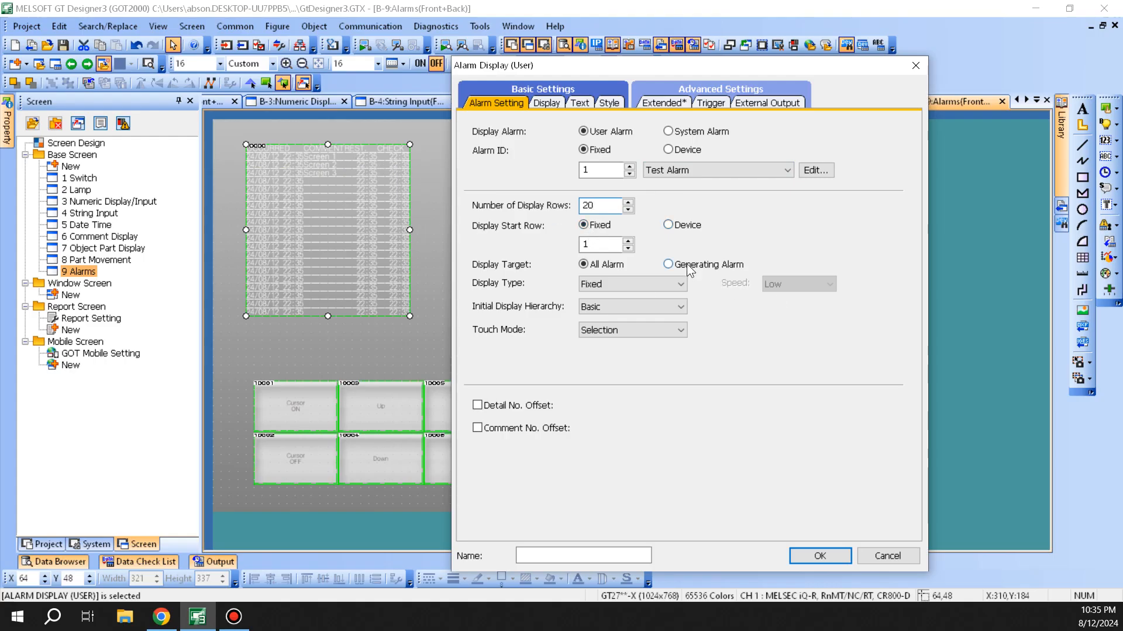
pyautogui.click(722, 265)
pyautogui.click(608, 267)
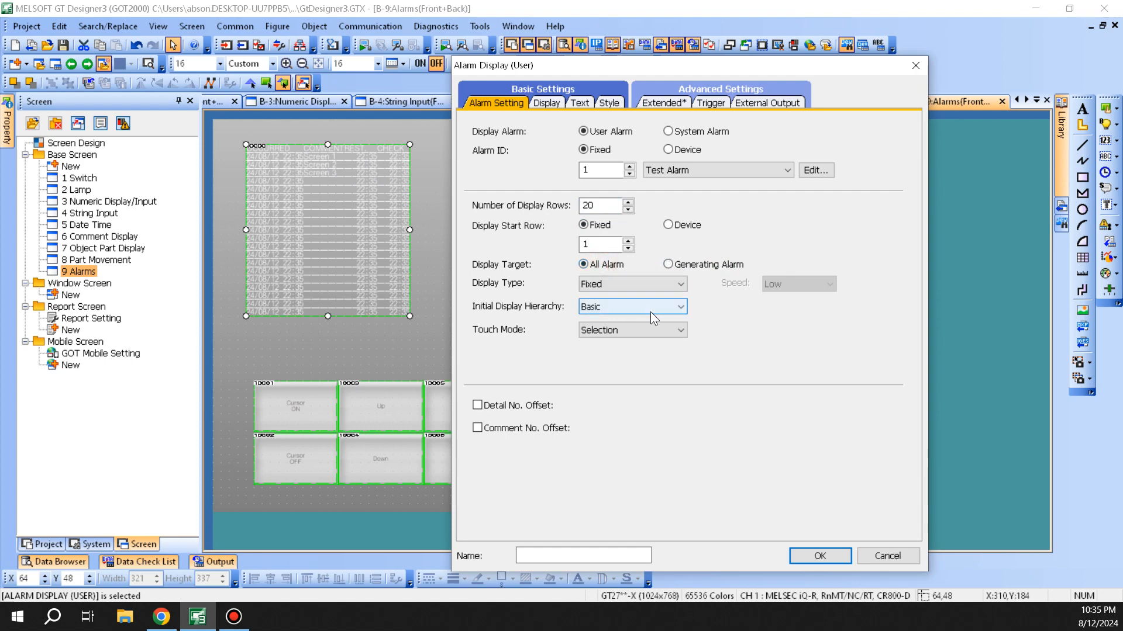
# Try Comment as the title specification of the alarm display's columns, and return to Direct.
pyautogui.click(542, 104)
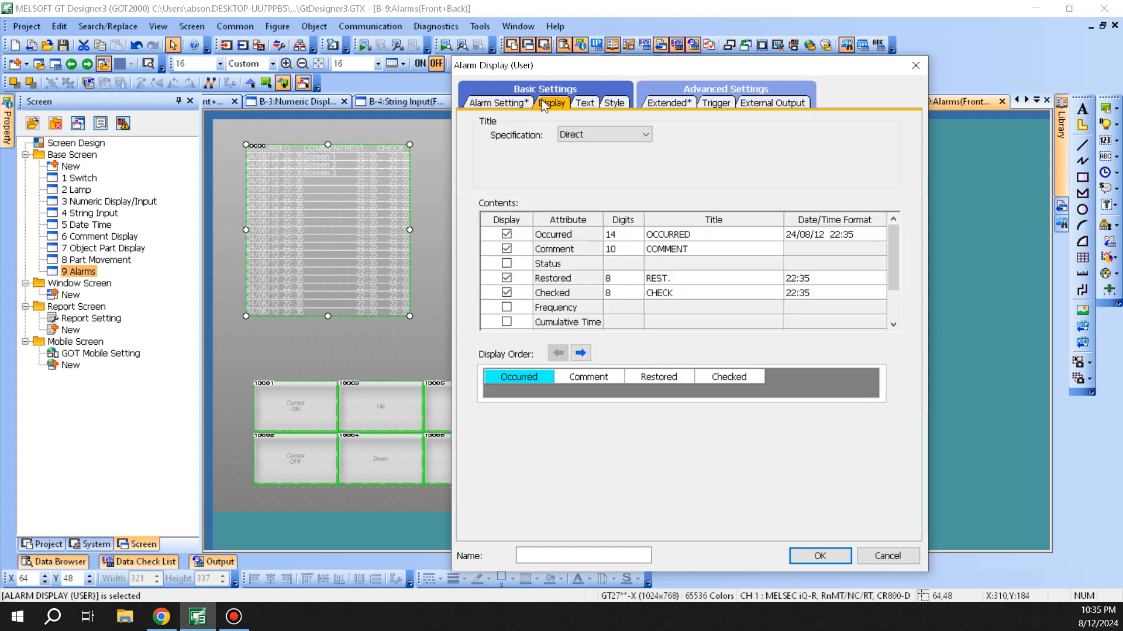
pyautogui.click(595, 136)
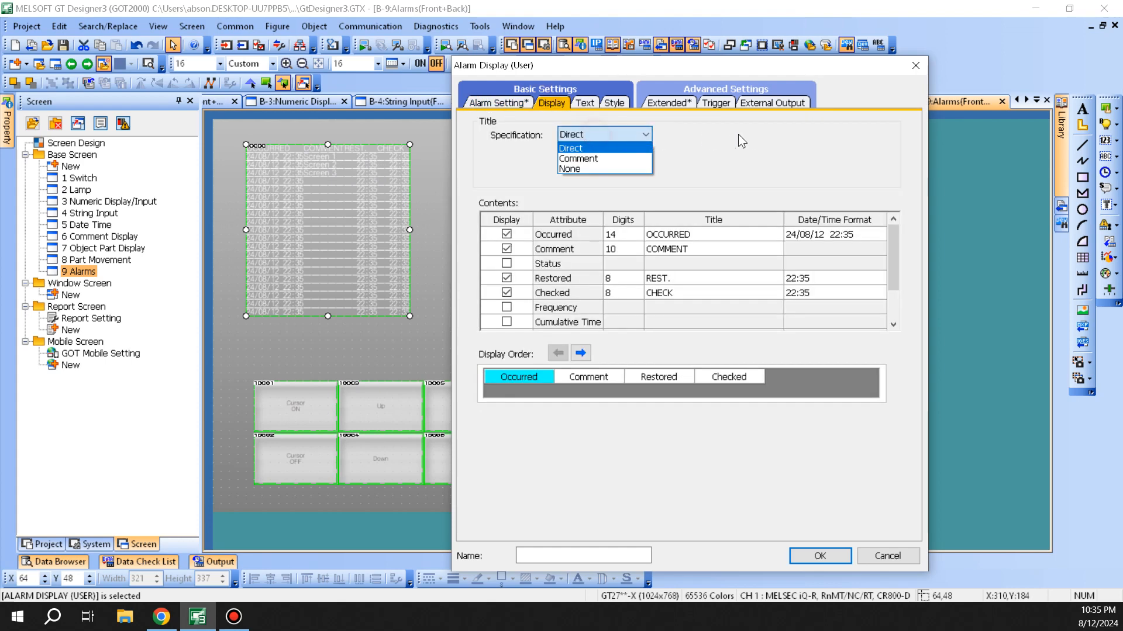
pyautogui.click(623, 159)
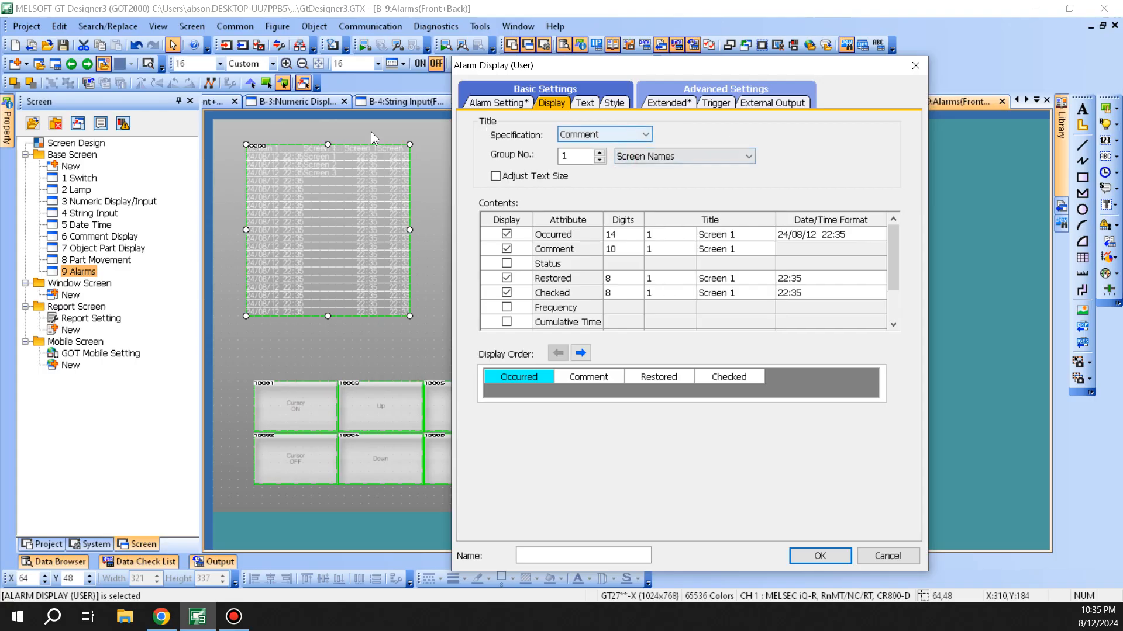
pyautogui.click(598, 134)
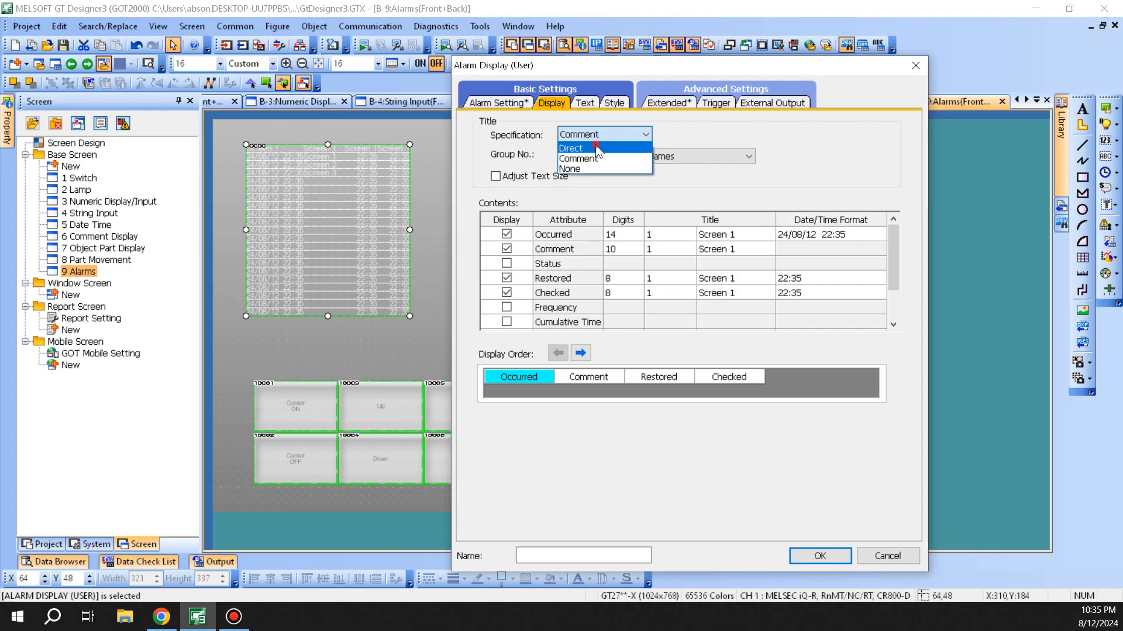
pyautogui.click(598, 149)
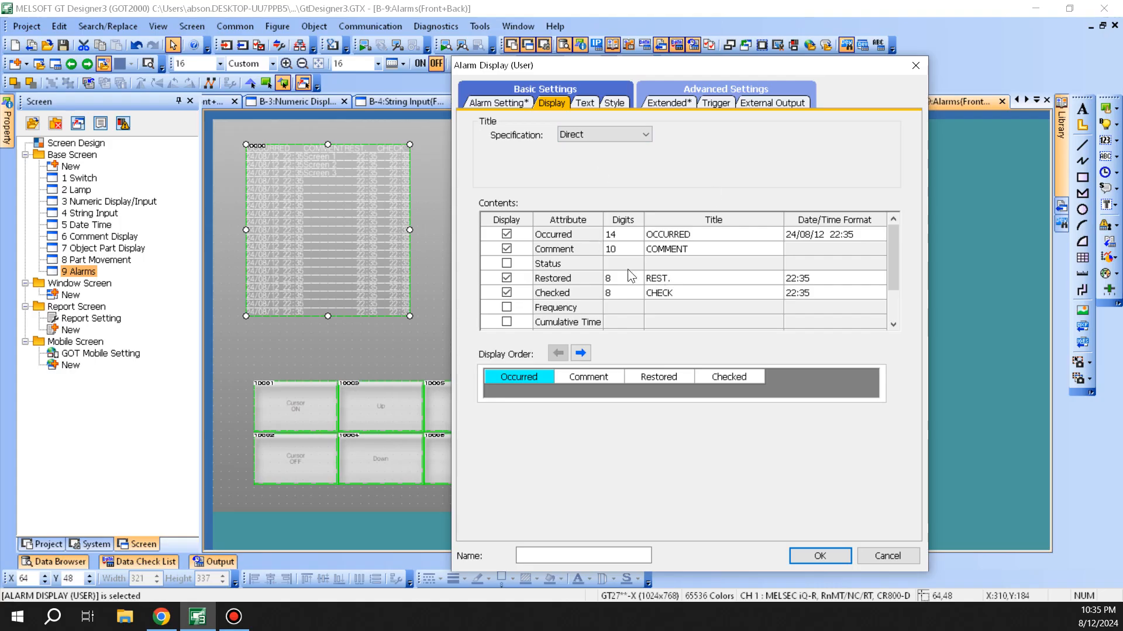
# Set the Comment column's digits to 25.
pyautogui.click(630, 250)
pyautogui.click(631, 253)
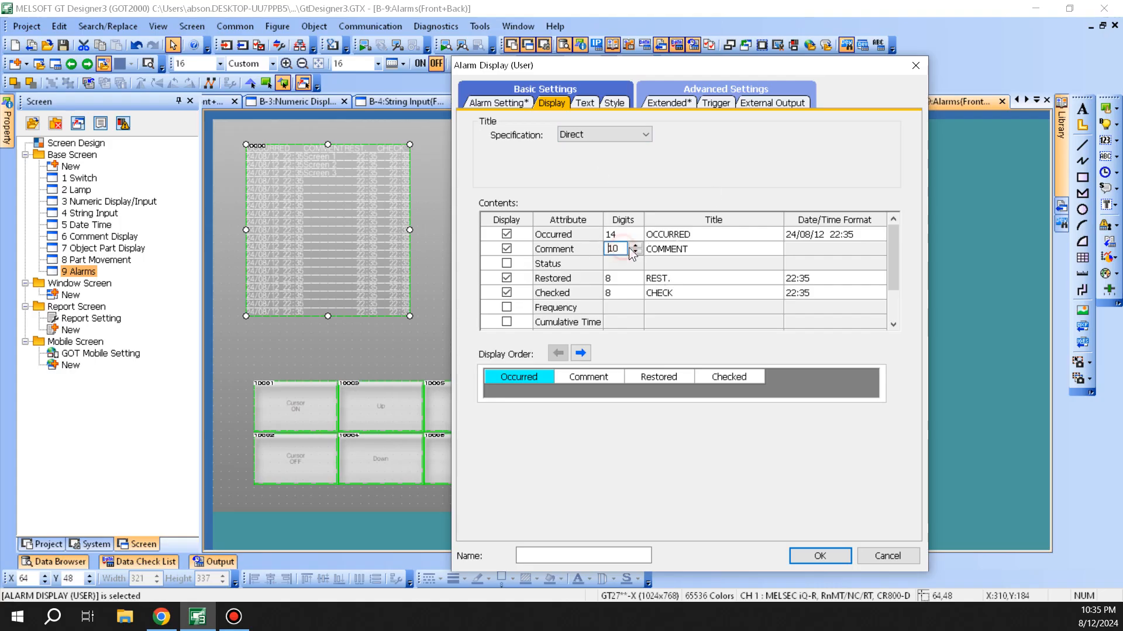
pyautogui.doubleClick(614, 249)
pyautogui.write('25')
pyautogui.press('Tab')
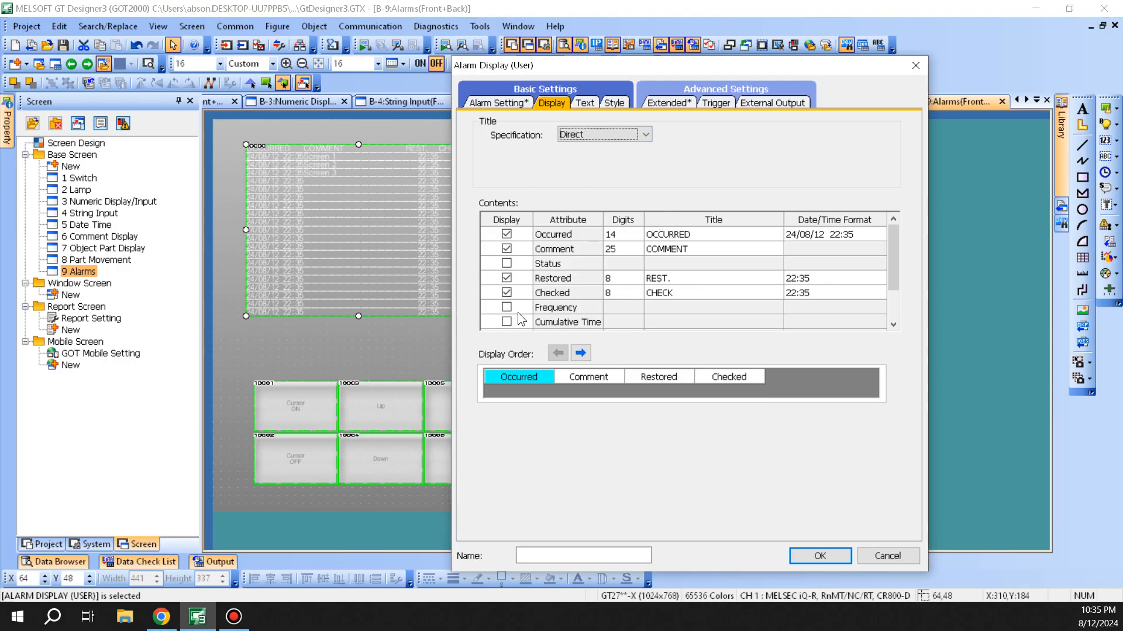
# Include the Cumulative Time and Down Time columns, and move the dialog aside to reveal the alarm table.
pyautogui.scroll(-1, 533, 303)
pyautogui.click(507, 278)
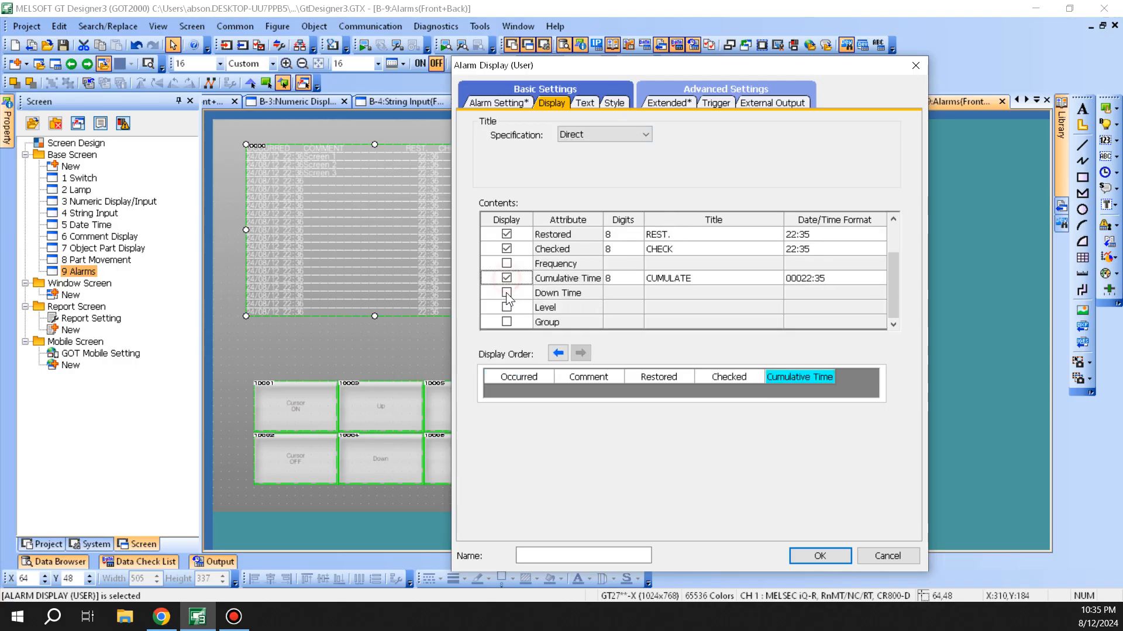
pyautogui.click(506, 292)
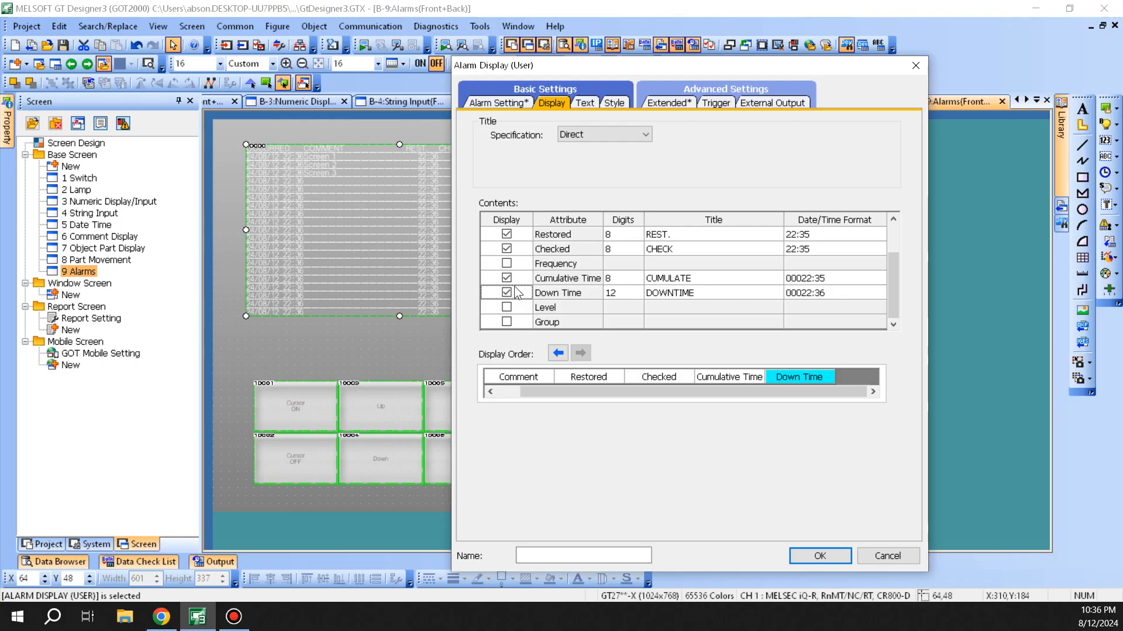
pyautogui.moveTo(577, 68); pyautogui.dragTo(763, 57)
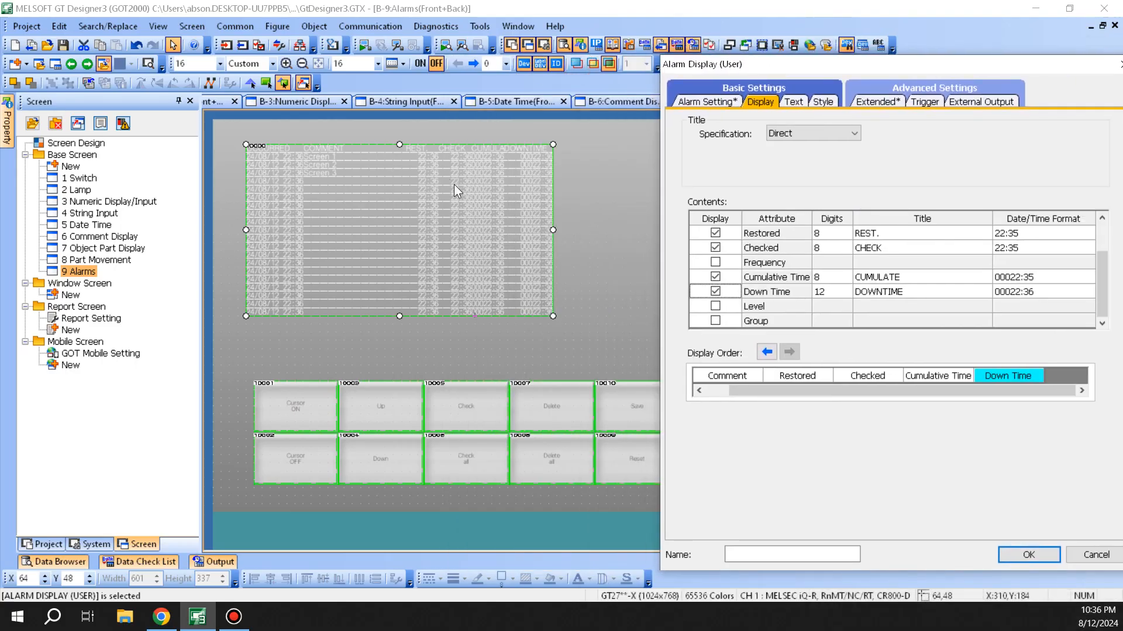
pyautogui.moveTo(880, 65); pyautogui.dragTo(833, 75)
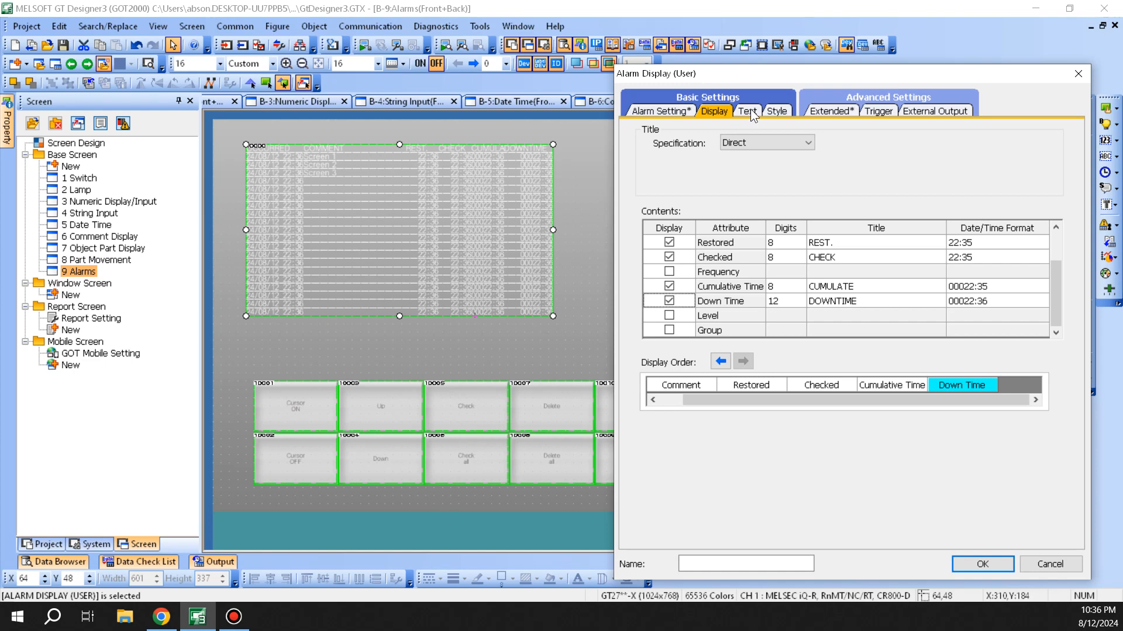
# Set the alarm display's text size to 20 dots.
pyautogui.click(751, 114)
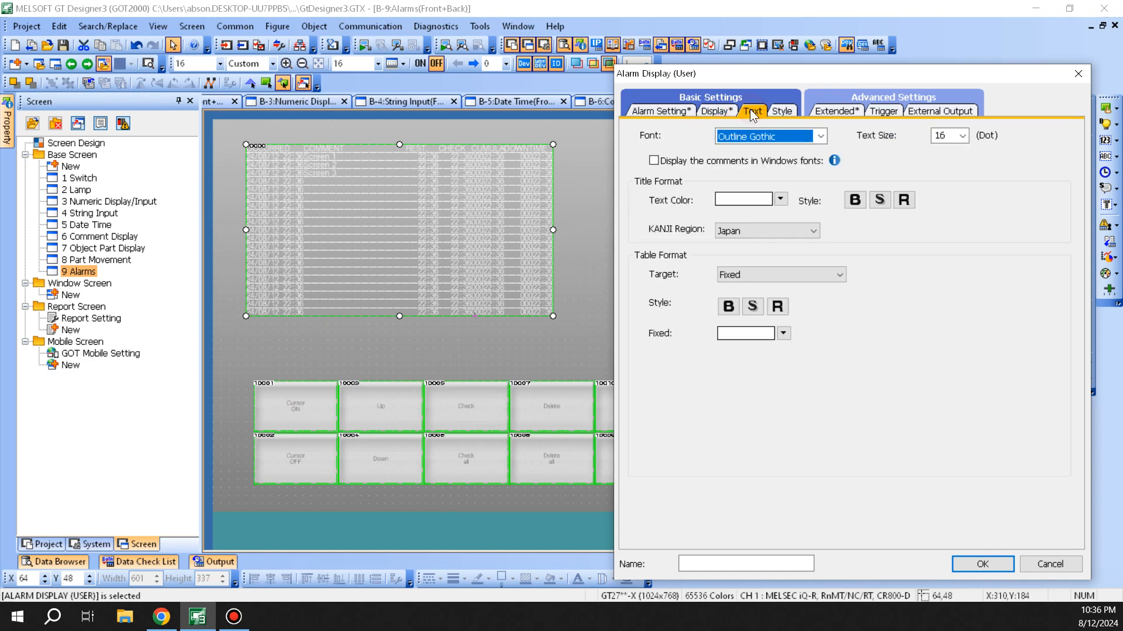
pyautogui.doubleClick(952, 140)
pyautogui.write('20')
pyautogui.press('Tab')
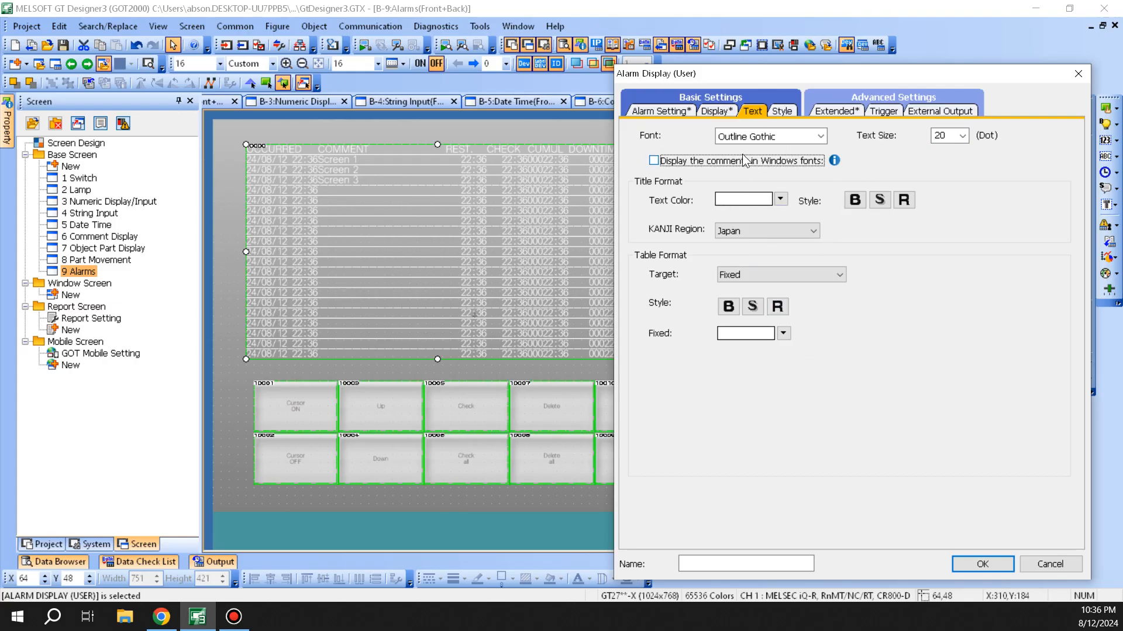
# Set the alarm display's horizontal (X) spacing to 5.
pyautogui.click(780, 110)
pyautogui.doubleClick(761, 228)
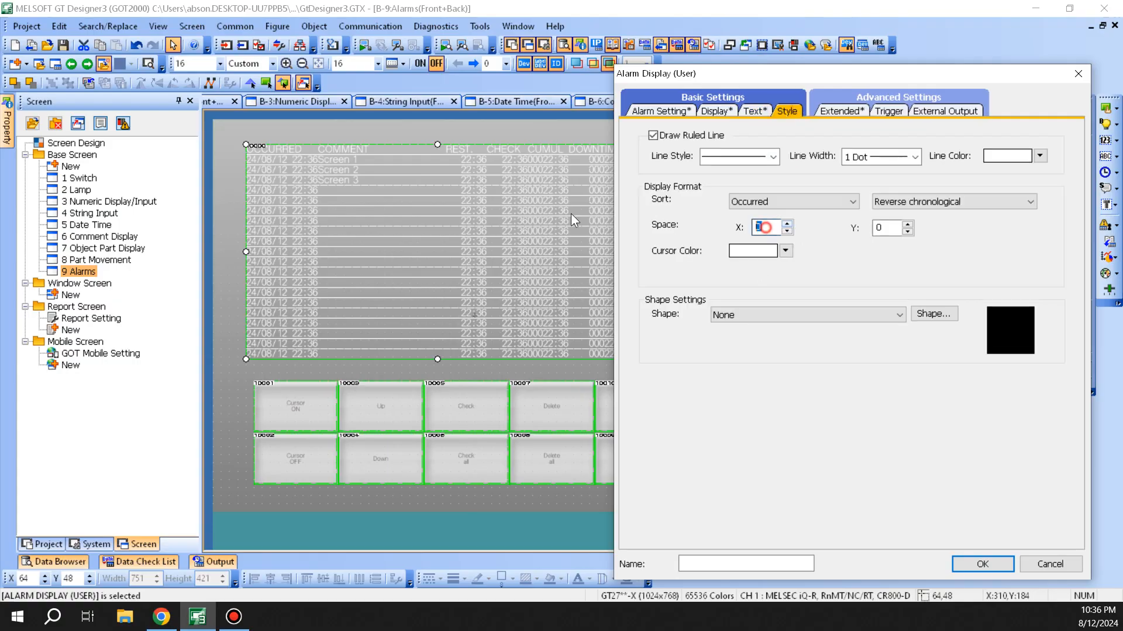
pyautogui.write('5')
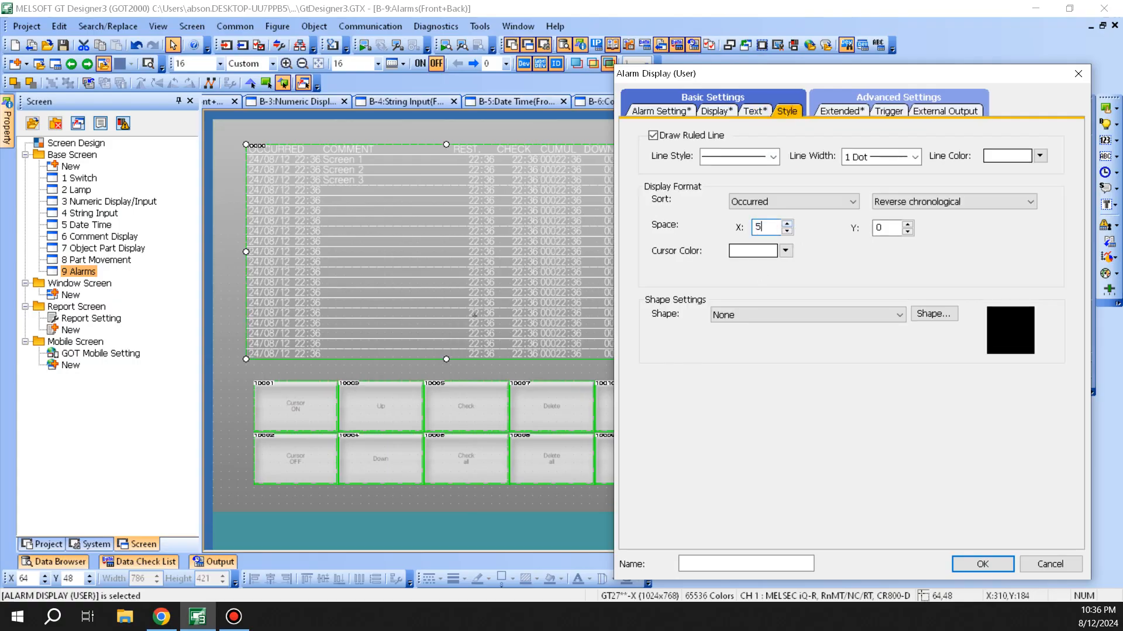
# Set the user alarm display's horizontal (X) spacing to 16.
pyautogui.write('0')
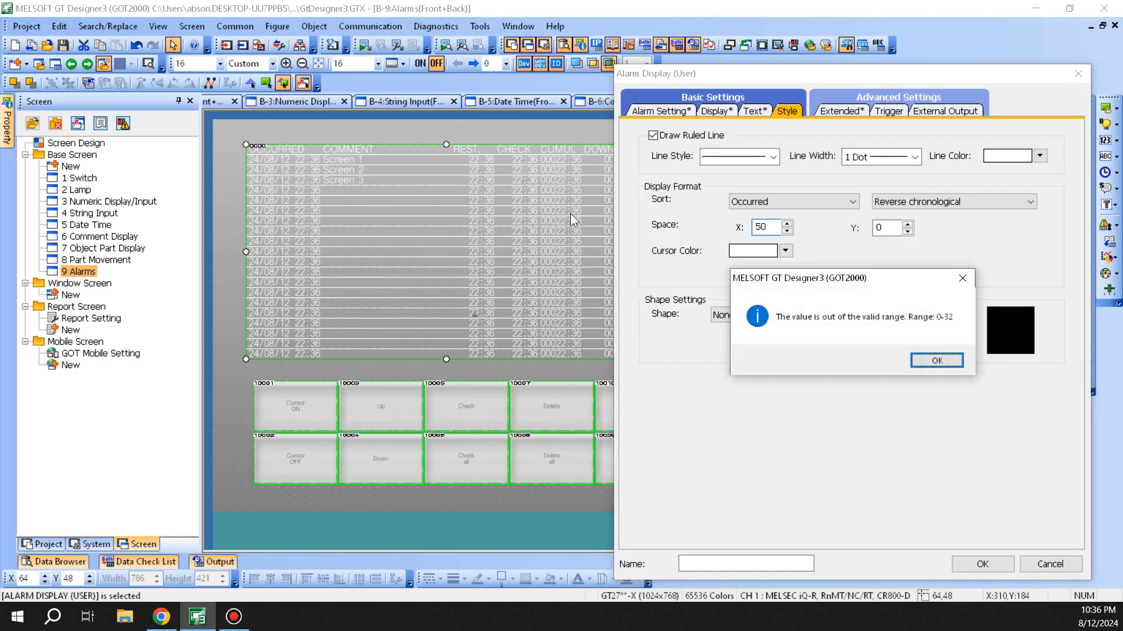
pyautogui.press('Return')
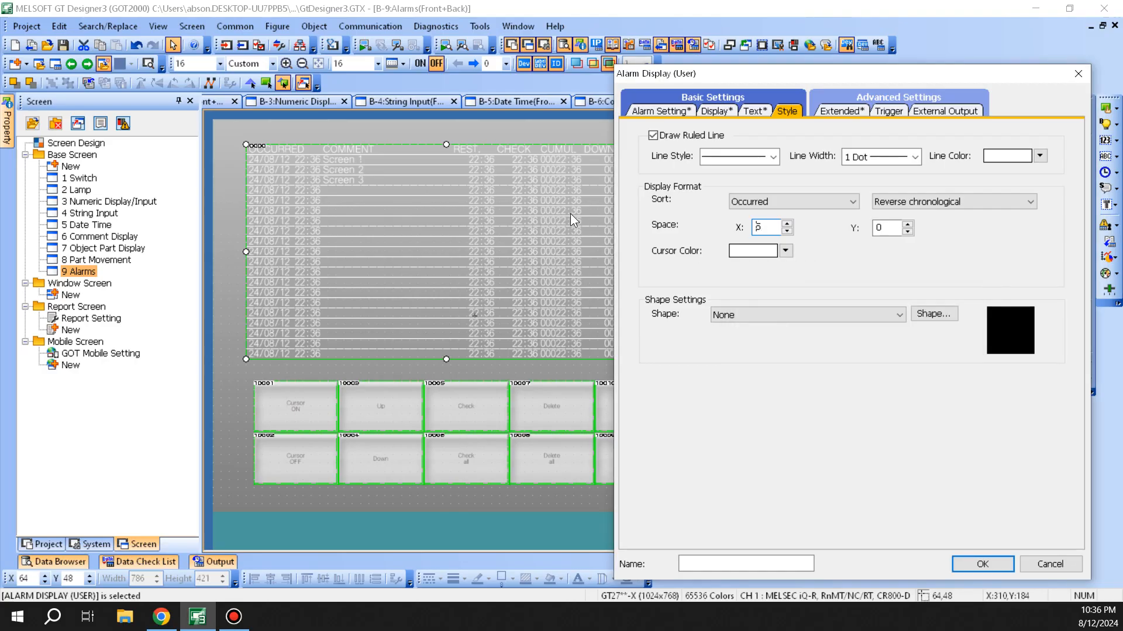
pyautogui.press('Delete')
pyautogui.write('32')
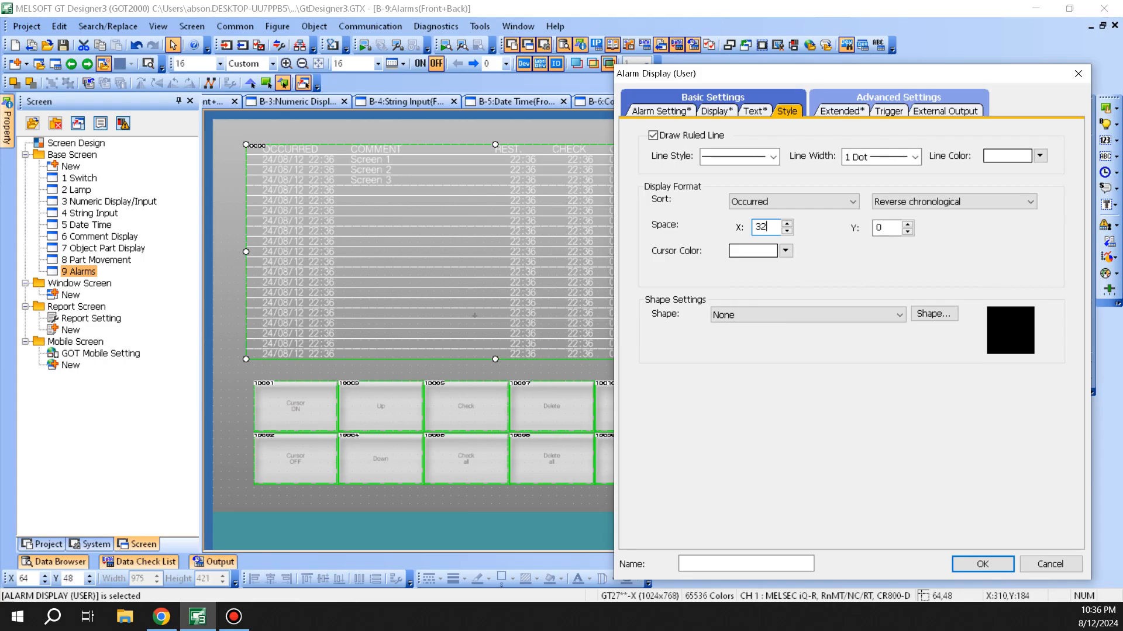
pyautogui.press('BackSpace')
pyautogui.press('BackSpace')
pyautogui.write('16')
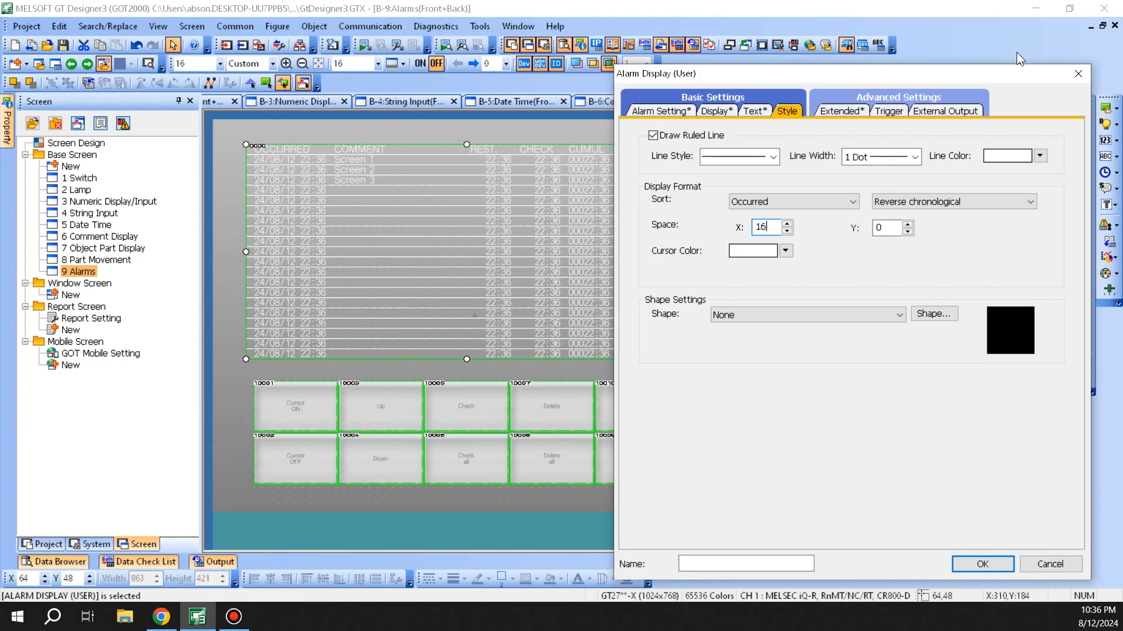
# Move the dialog aside and set the alarm display's vertical (Y) spacing to 4.
pyautogui.moveTo(994, 73); pyautogui.dragTo(901, 78)
pyautogui.doubleClick(803, 217)
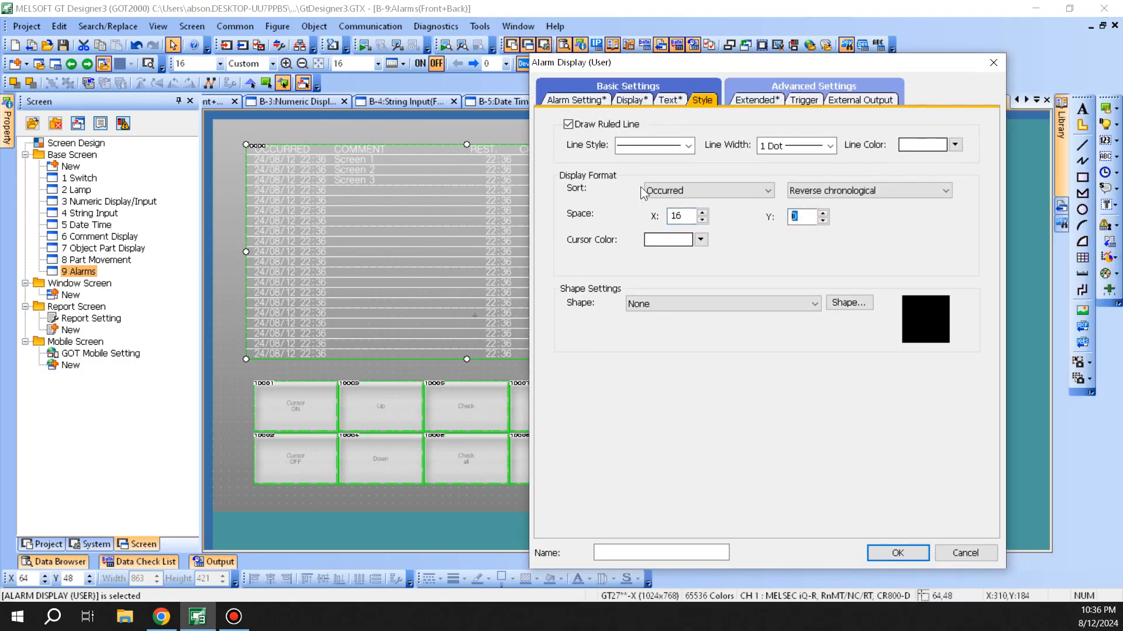
pyautogui.write('16')
pyautogui.press('BackSpace')
pyautogui.press('BackSpace')
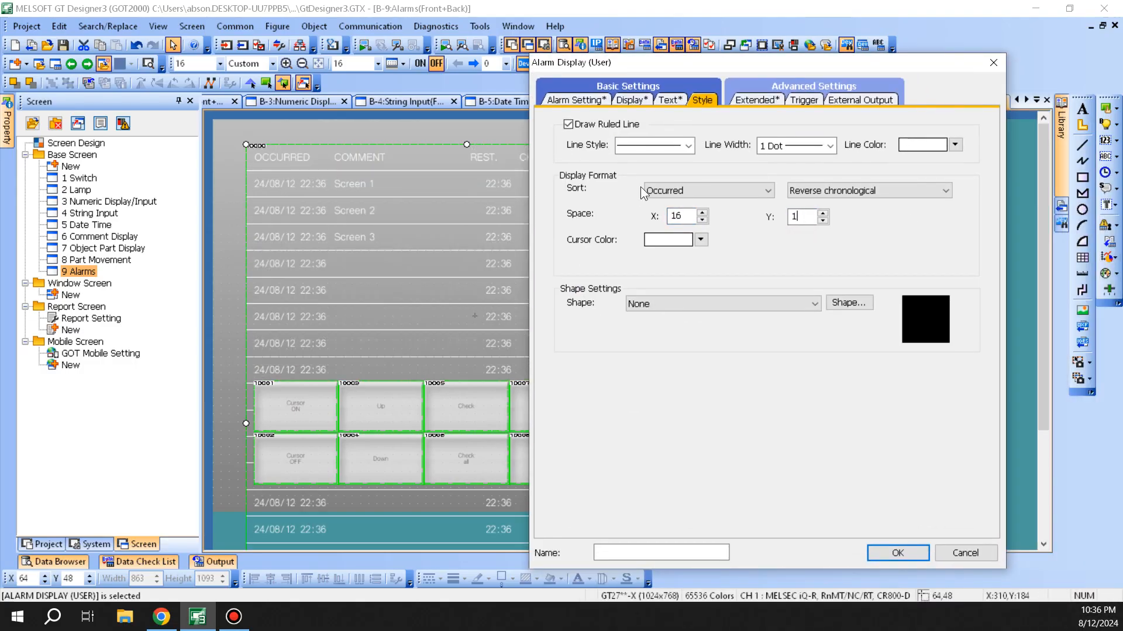
pyautogui.write('4')
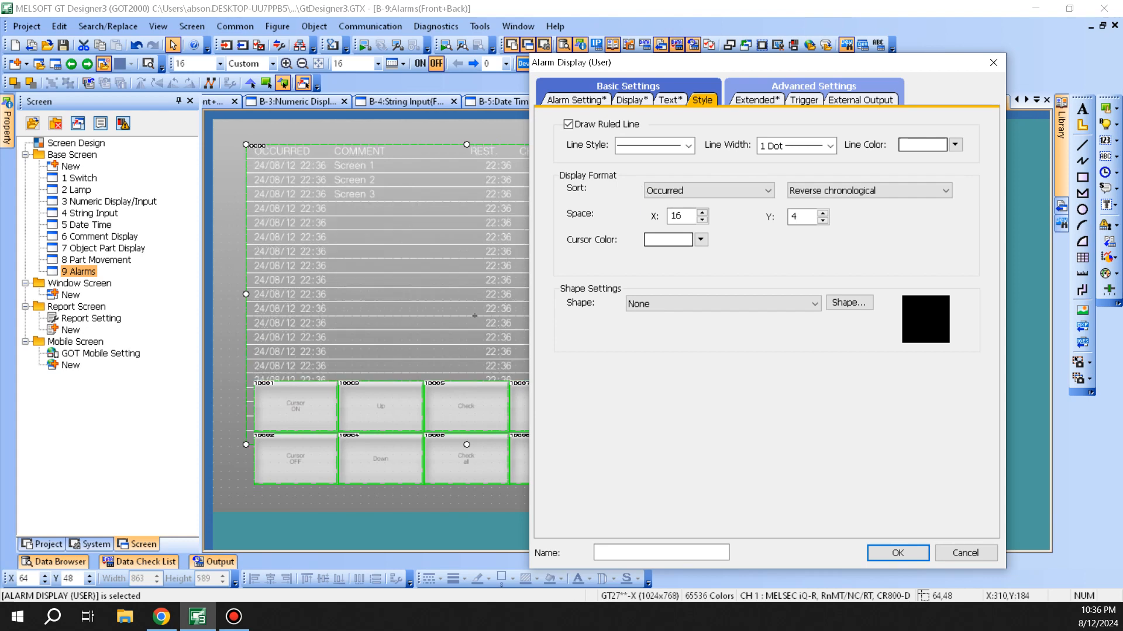
pyautogui.press('Tab')
# Give the alarm display the shape Square_3D_Fixed Width : Rect_2 and a yellow cursor color.
pyautogui.click(689, 304)
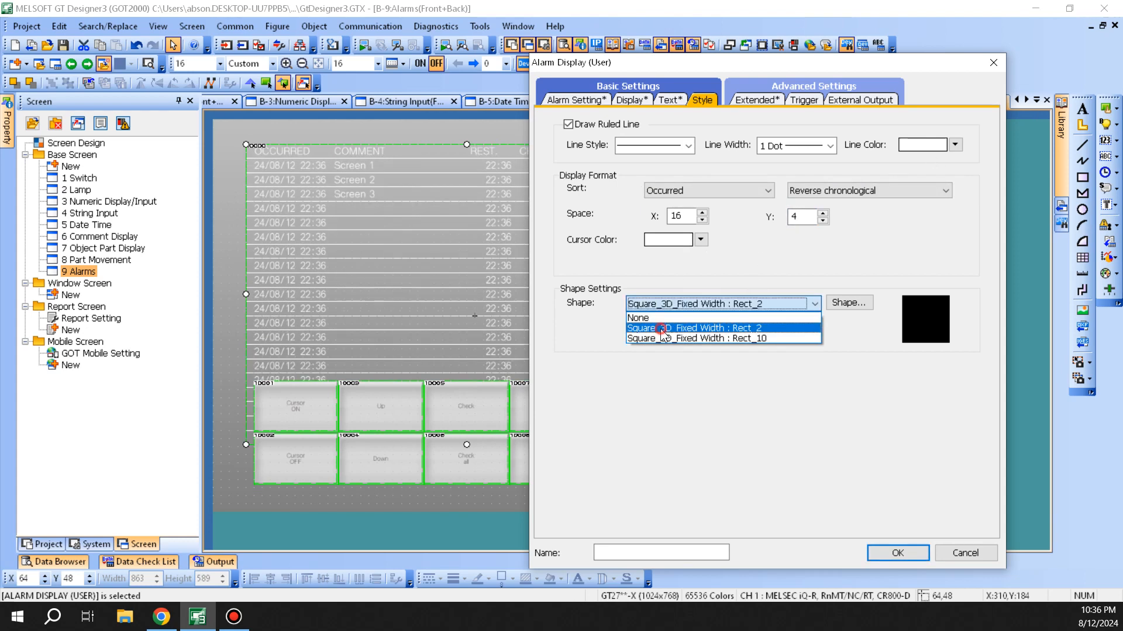
pyautogui.click(689, 323)
pyautogui.click(700, 240)
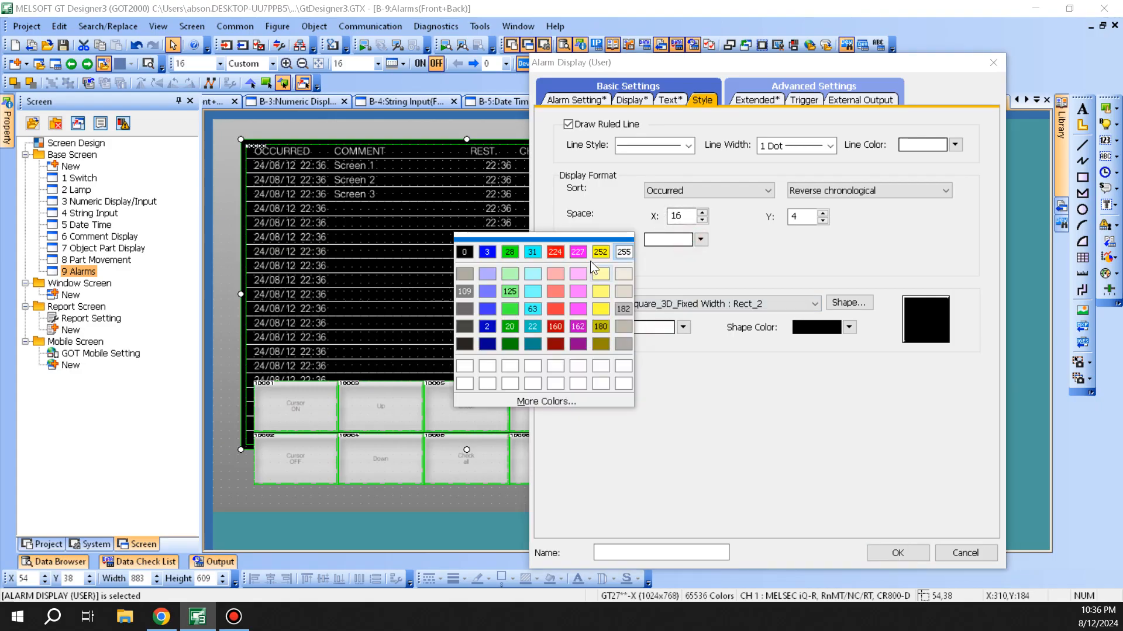
pyautogui.click(604, 255)
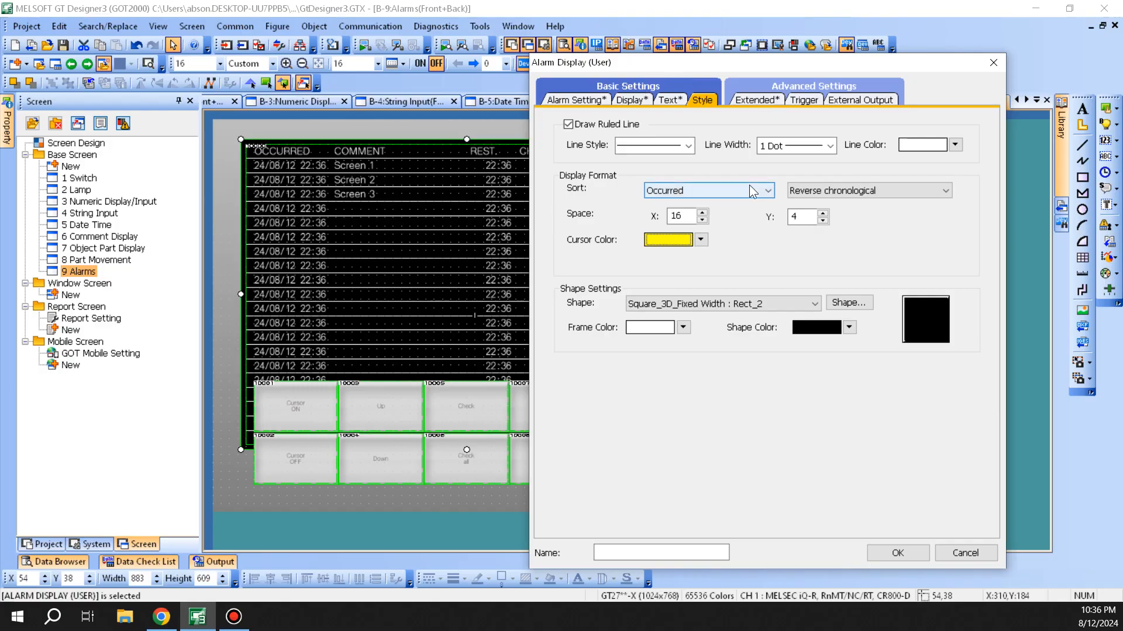
# Set the alarm display's number of display rows to 15.
pyautogui.click(576, 100)
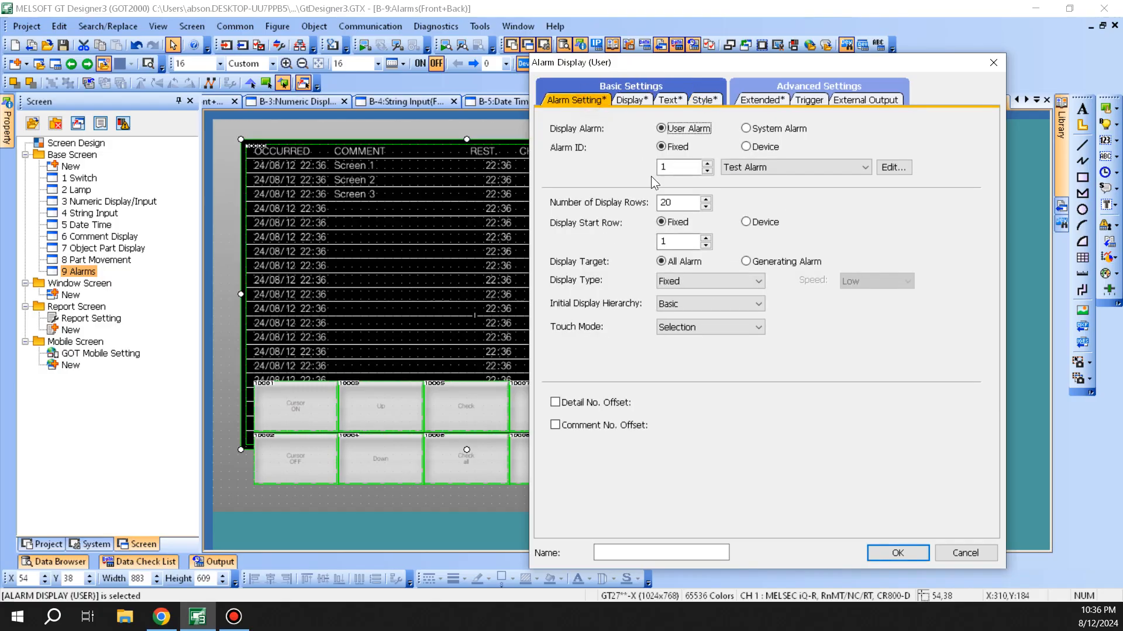
pyautogui.doubleClick(682, 200)
pyautogui.write('15')
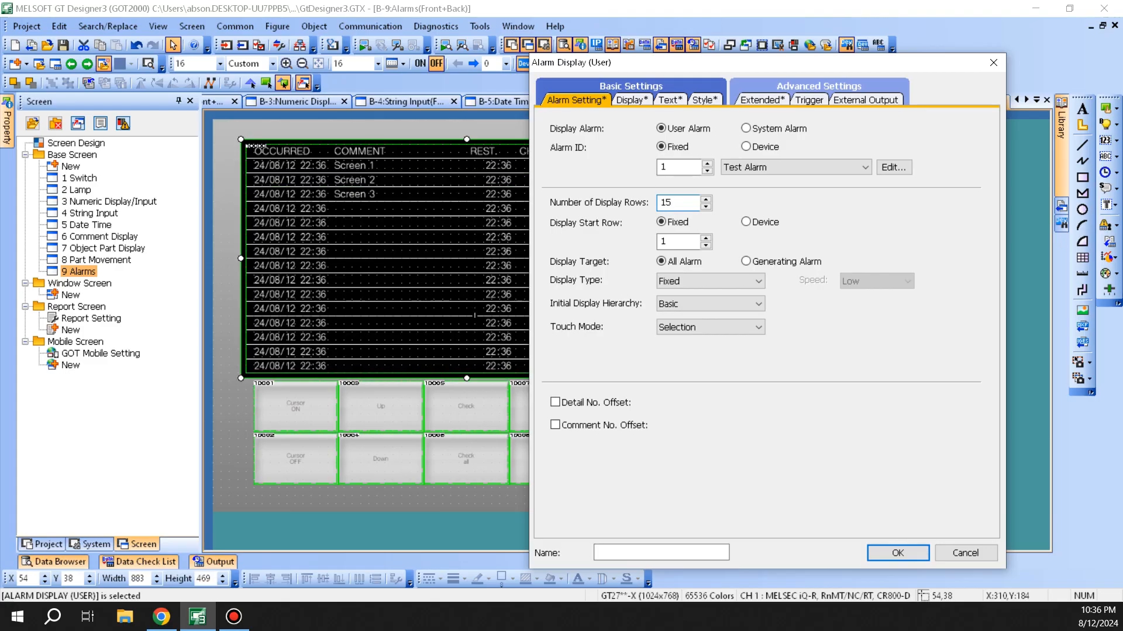
# Review the alarm display's Trigger, Extended and External Output settings, keep external output disabled, and accept the dialog.
pyautogui.click(805, 100)
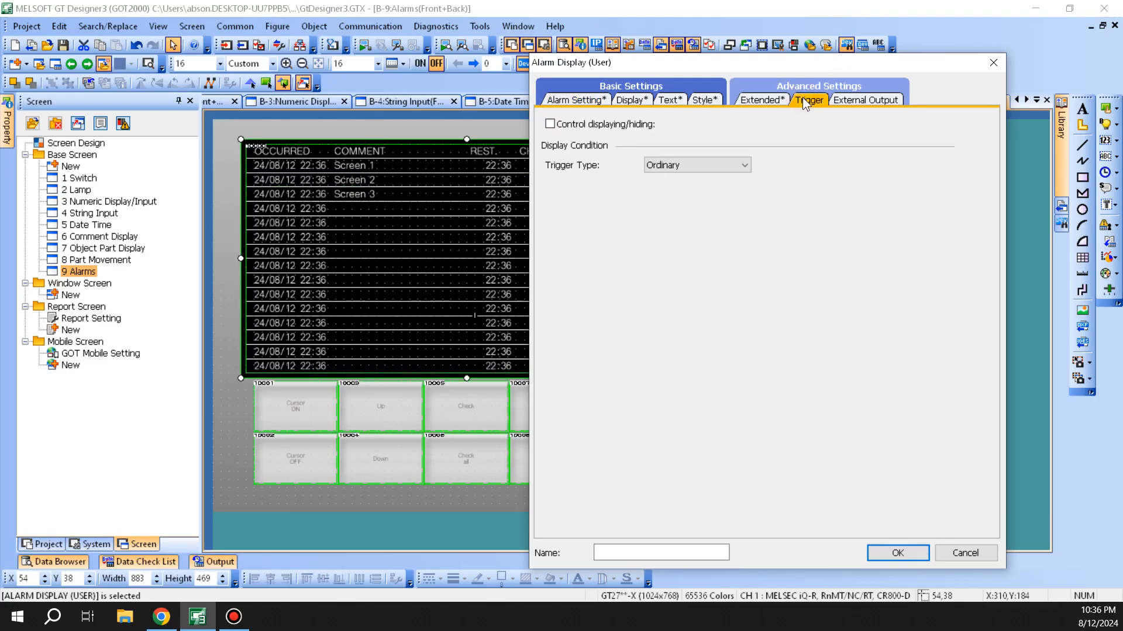
pyautogui.click(761, 99)
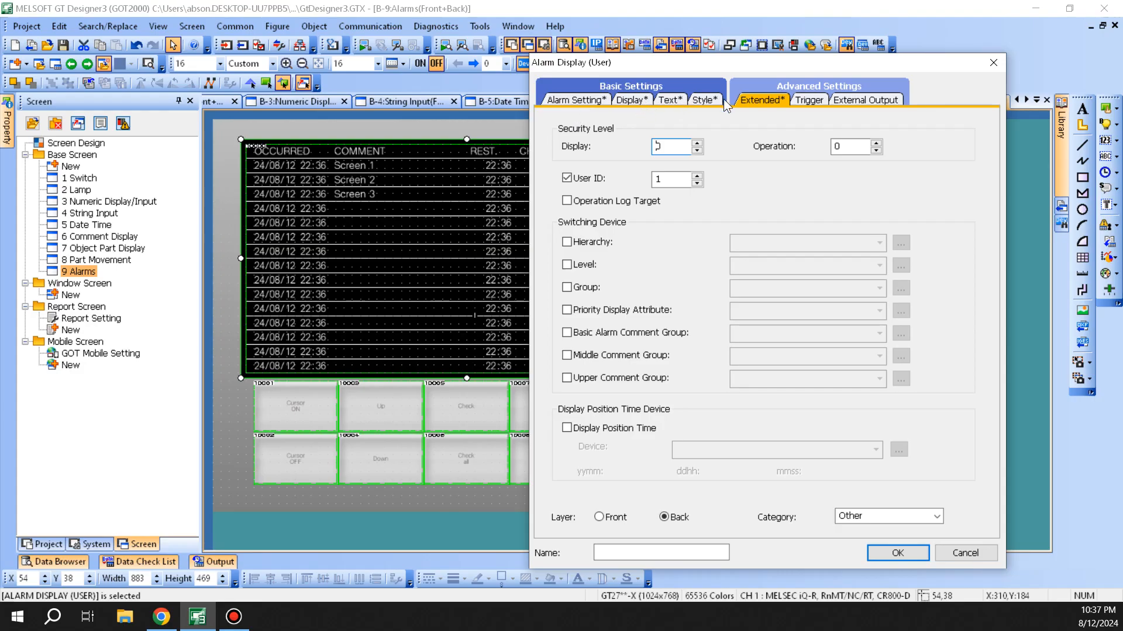
pyautogui.click(813, 100)
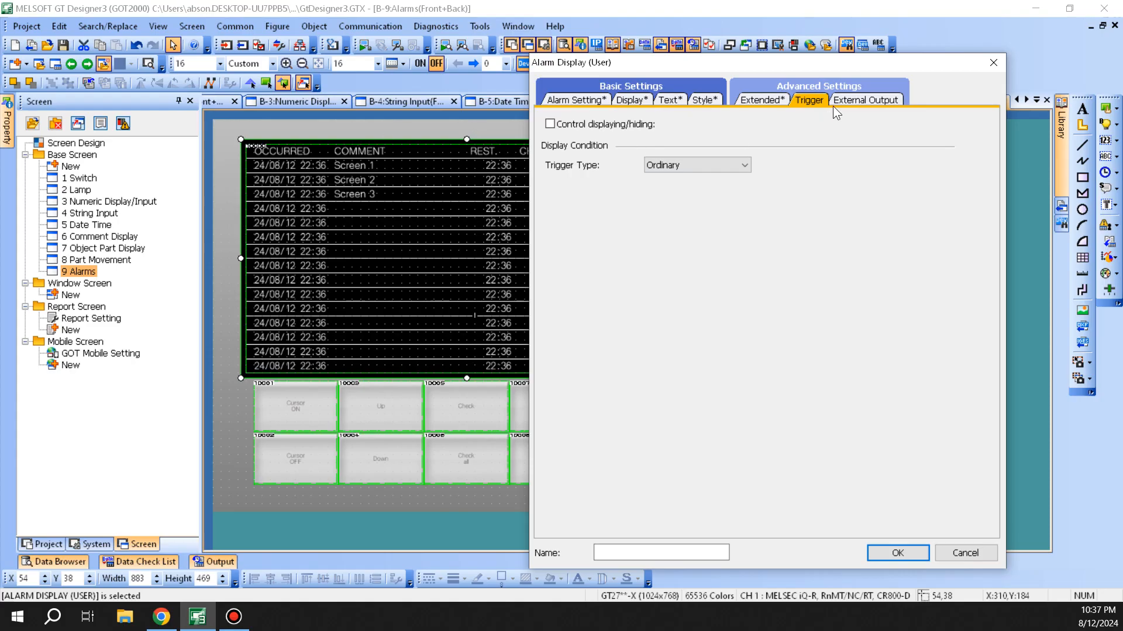
pyautogui.moveTo(837, 64); pyautogui.dragTo(815, 75)
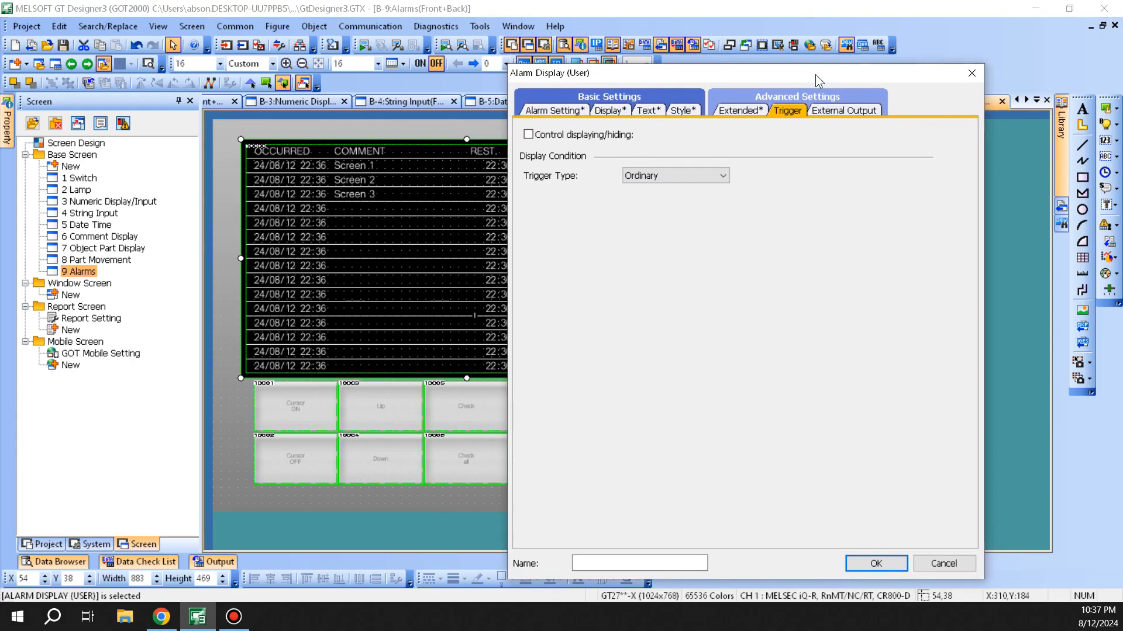
pyautogui.click(829, 112)
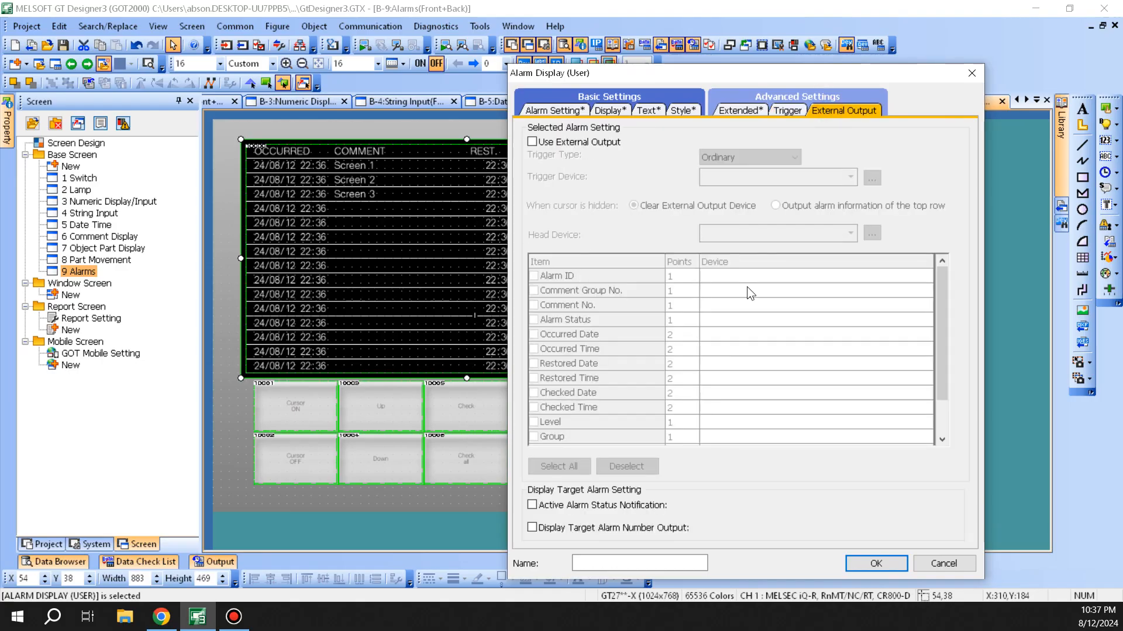
pyautogui.click(547, 142)
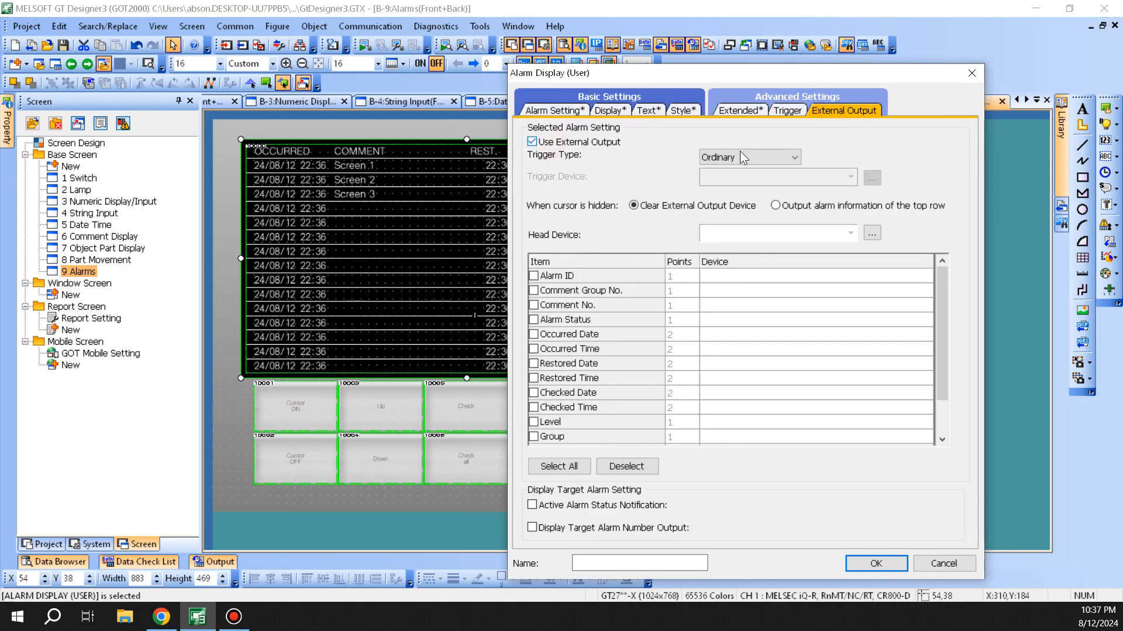
pyautogui.click(720, 278)
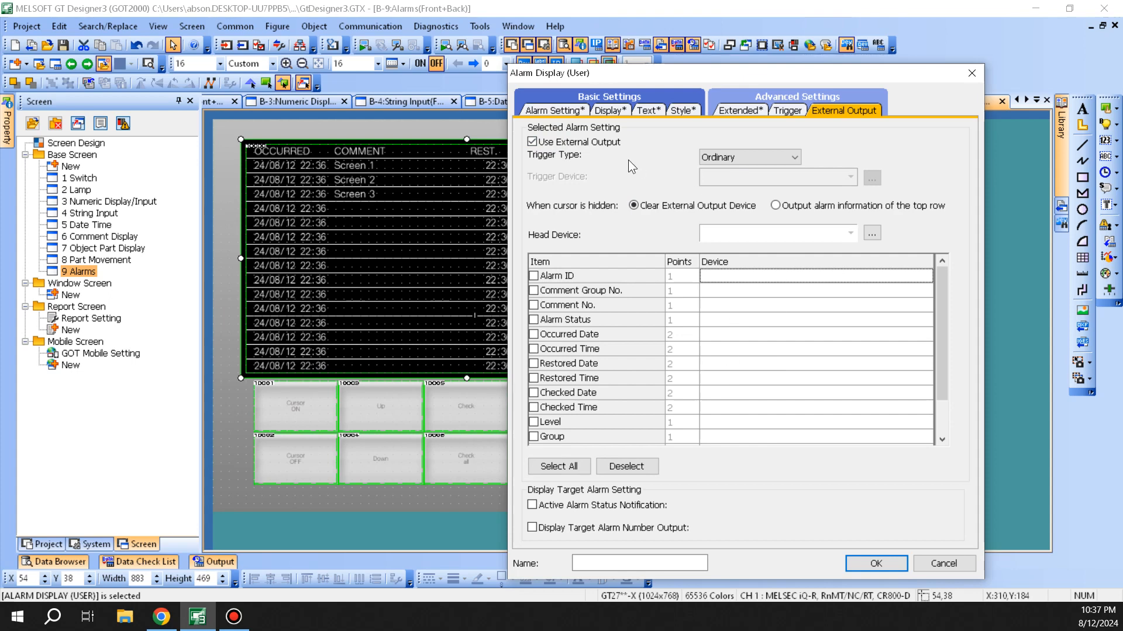
pyautogui.click(585, 143)
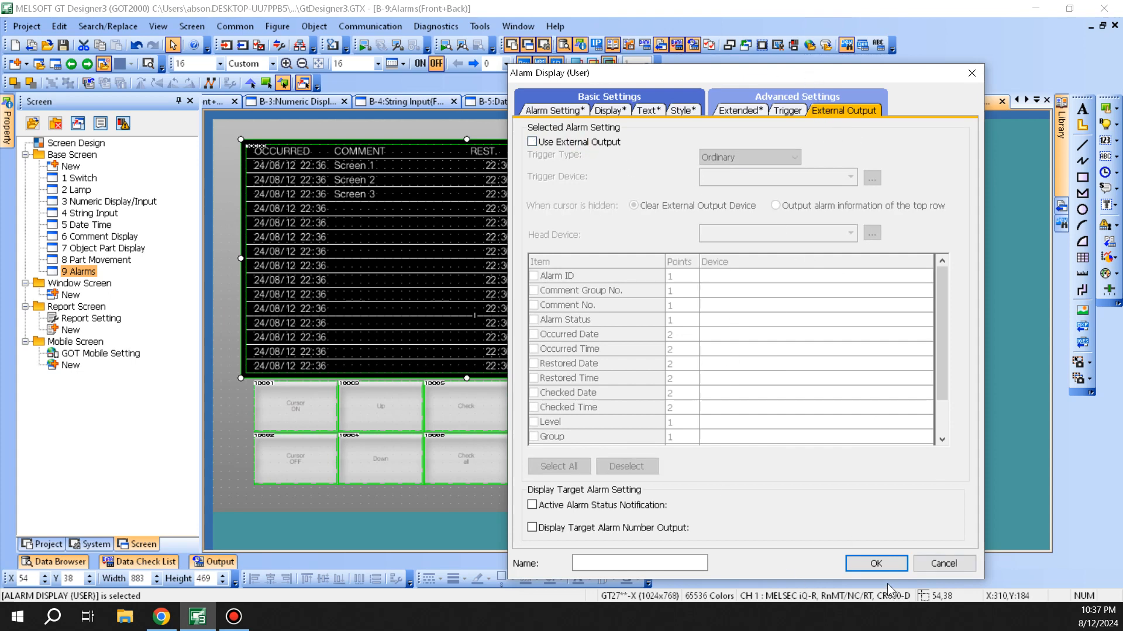
pyautogui.click(876, 563)
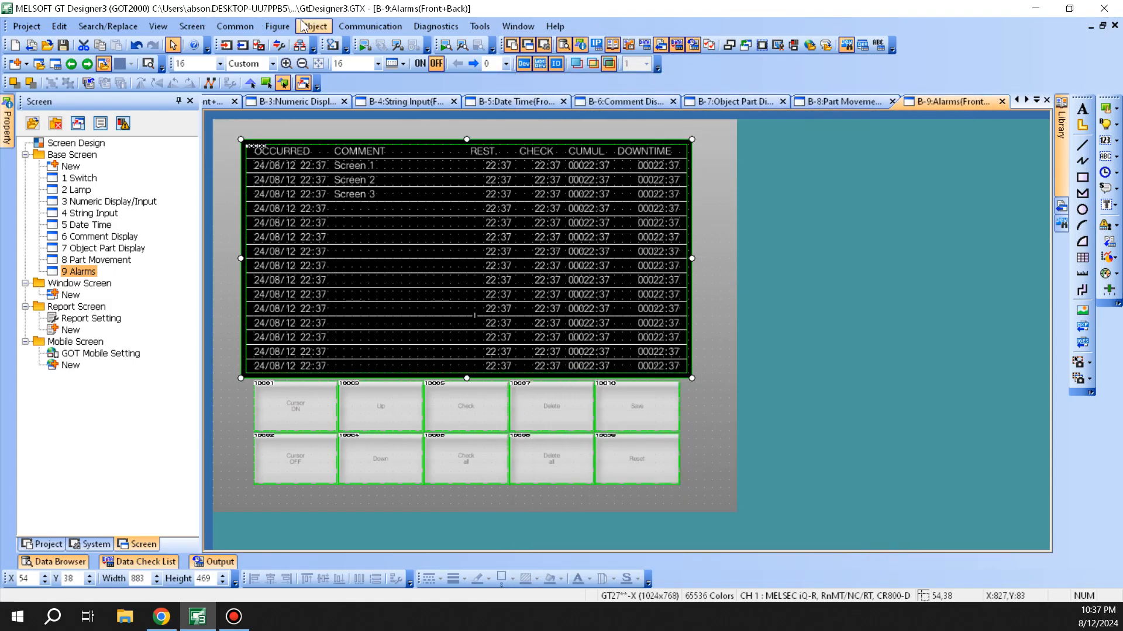
# Rename base screen 9 to Alarms User.
pyautogui.rightClick(82, 271)
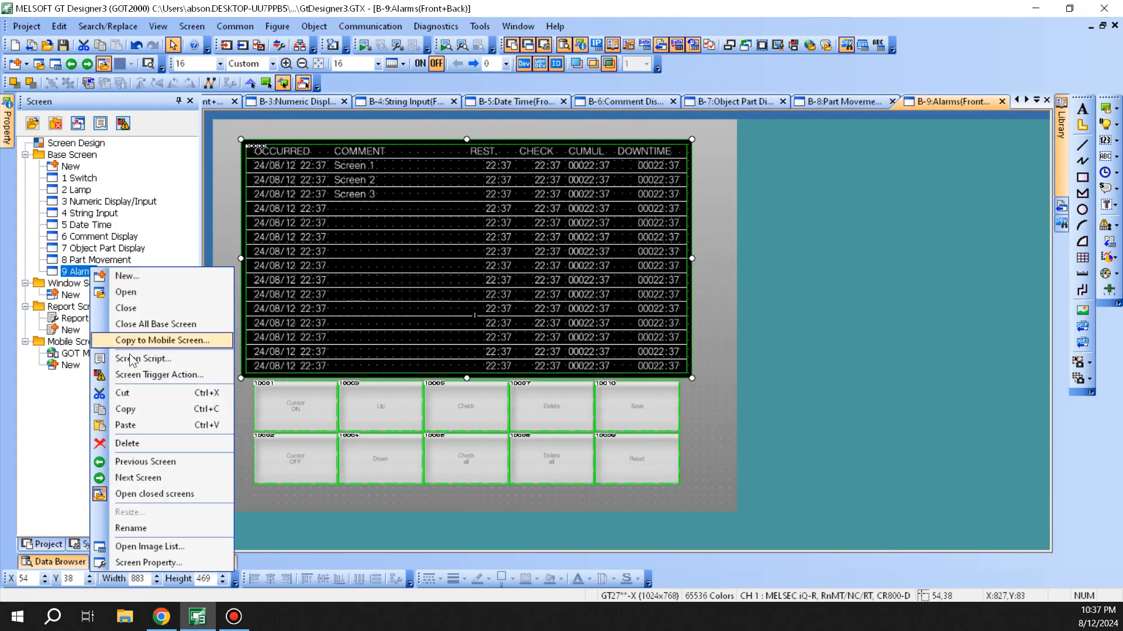
pyautogui.click(156, 528)
pyautogui.click(100, 271)
pyautogui.write('U')
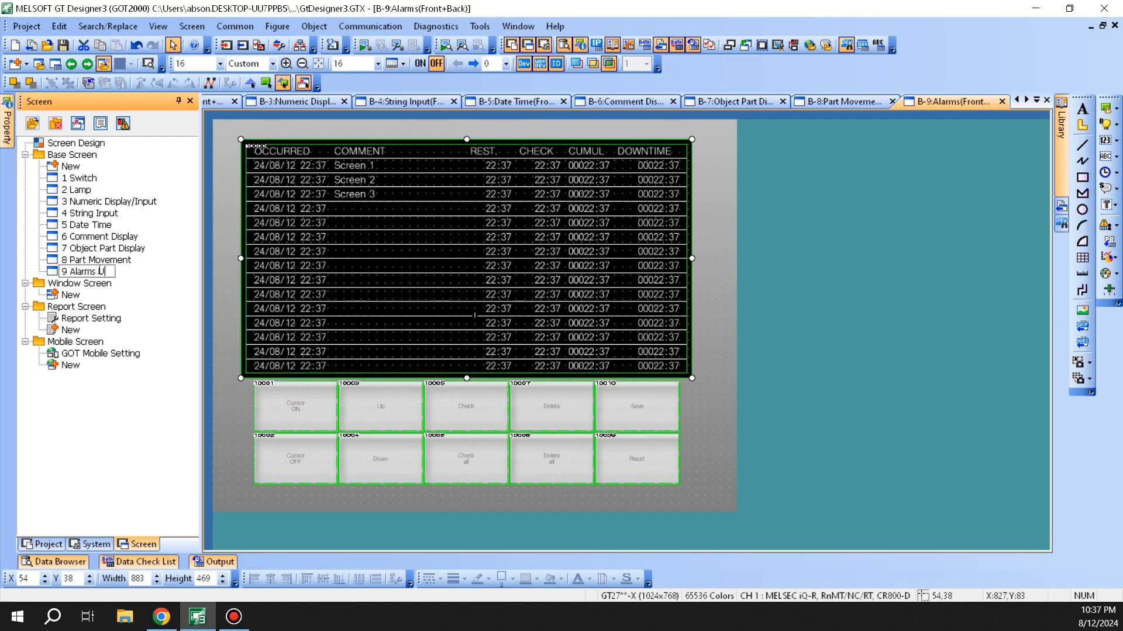
pyautogui.write('ser')
pyautogui.press('Return')
# Duplicate the Alarms User base screen as screen number 10 with the name Alarms System.
pyautogui.doubleClick(100, 273)
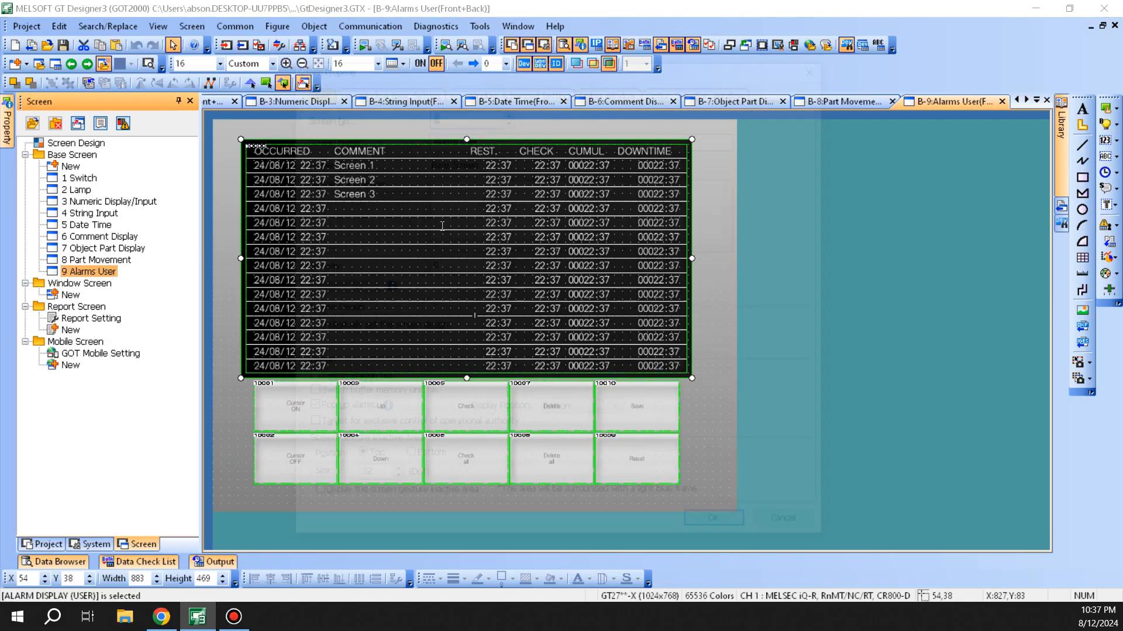
pyautogui.press('Tab')
pyautogui.press('End')
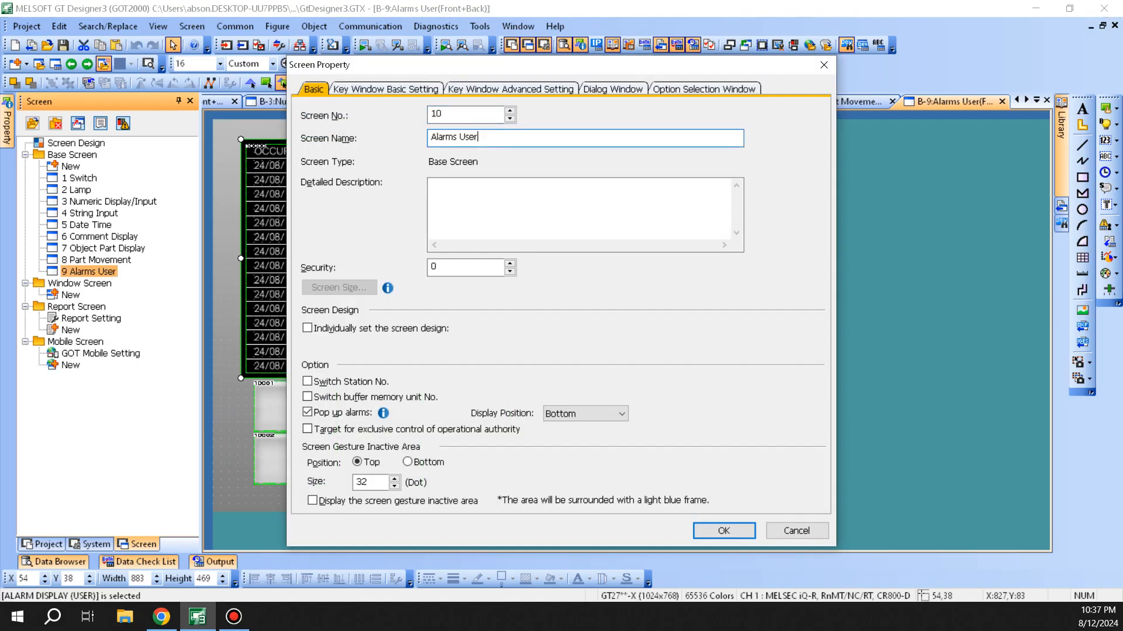
pyautogui.press('BackSpace')
pyautogui.press('BackSpace')
pyautogui.press('BackSpace')
pyautogui.press('BackSpace')
pyautogui.write('System')
pyautogui.press('Return')
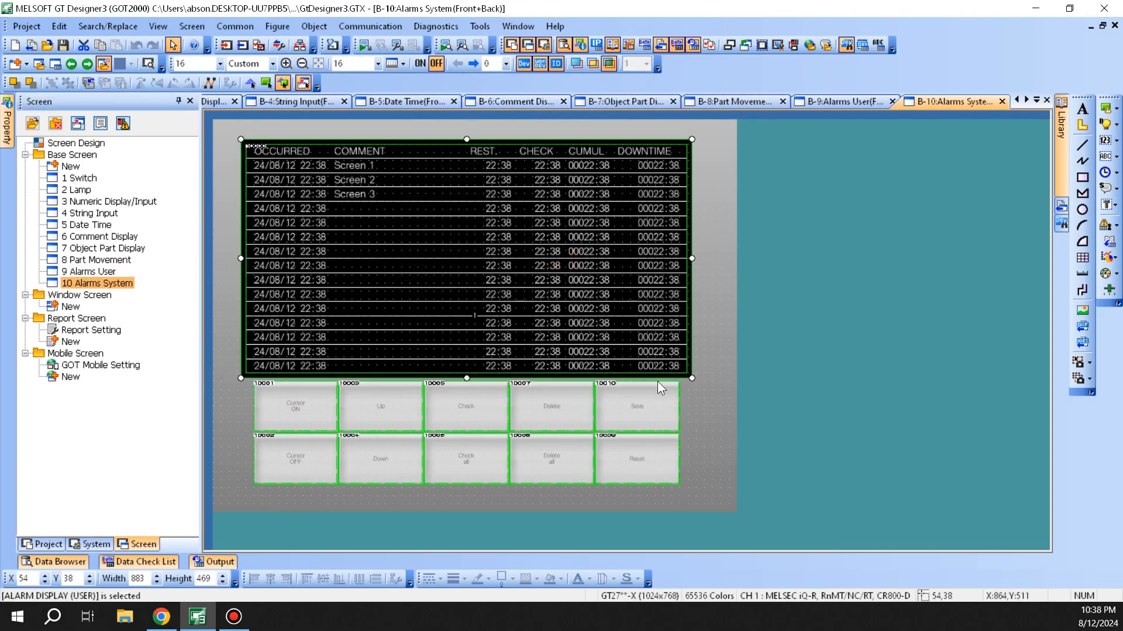
# Delete all copied objects from the Alarms System screen and place a system alarm display in its upper-left area.
pyautogui.moveTo(708, 501); pyautogui.dragTo(237, 117)
pyautogui.press('Delete')
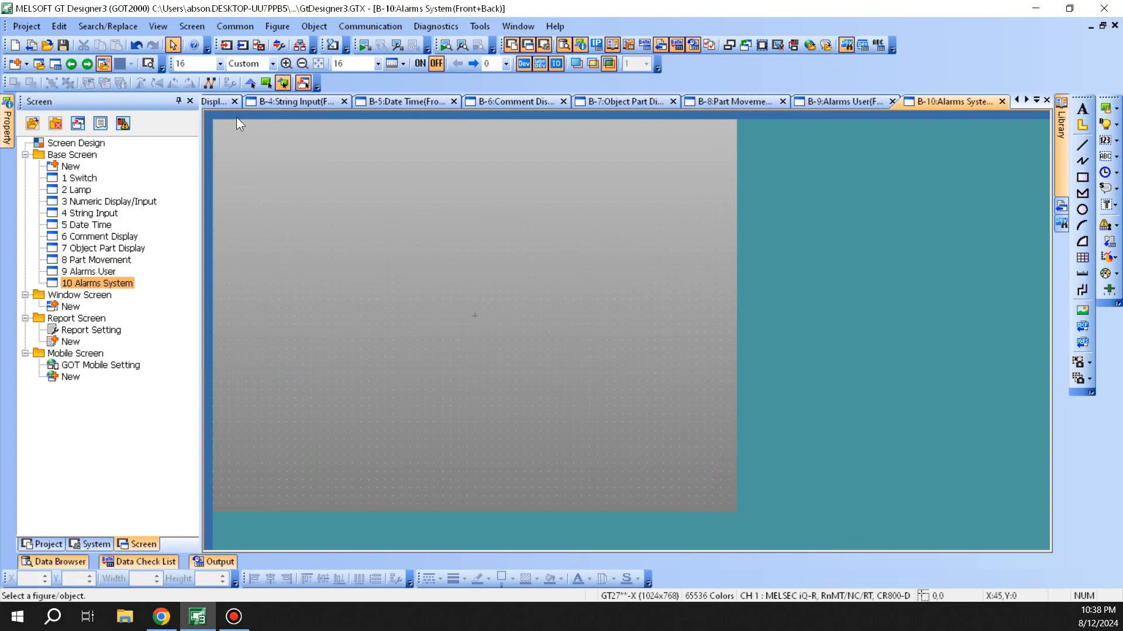
pyautogui.click(314, 25)
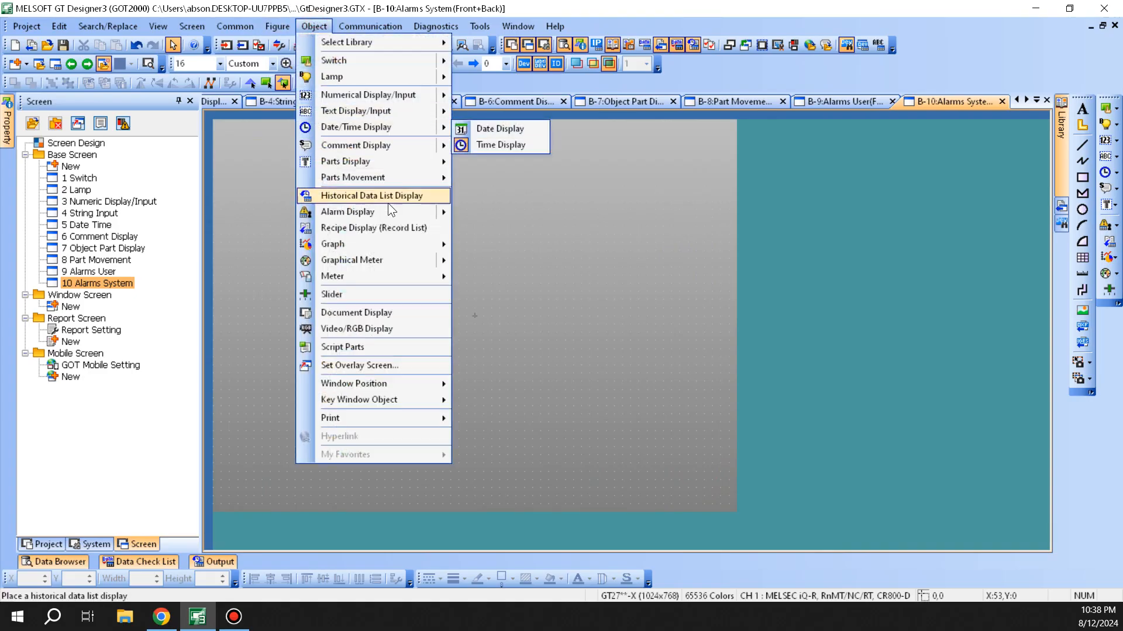
pyautogui.click(562, 231)
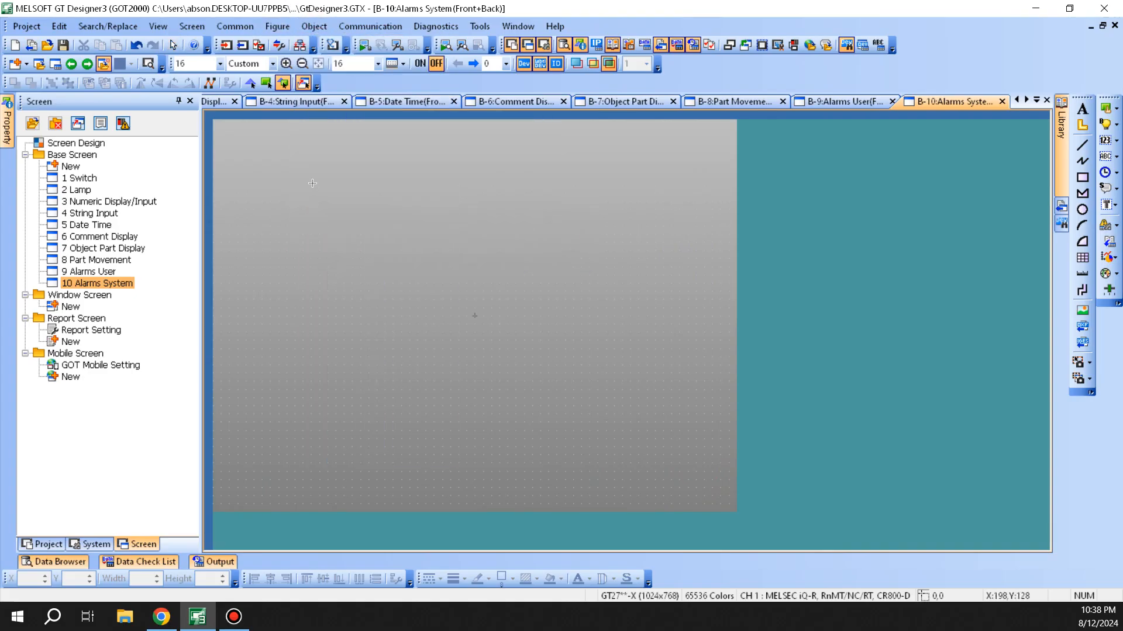
pyautogui.click(256, 172)
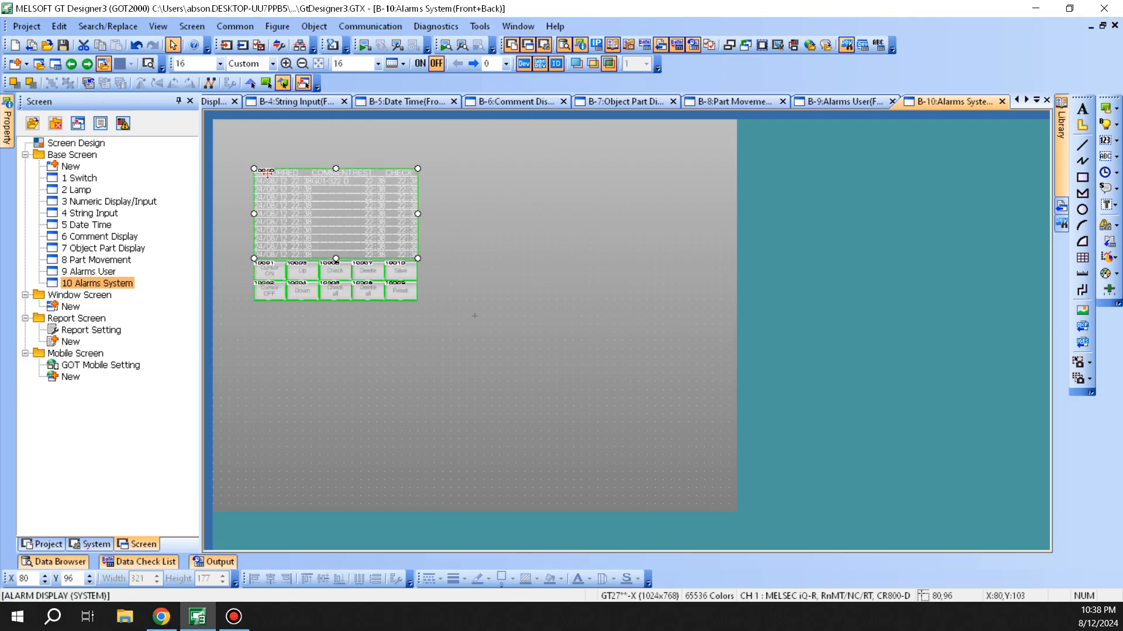
# Enable system alarm observation for the system alarm display, targeting CPU, GOT and network errors.
pyautogui.doubleClick(340, 201)
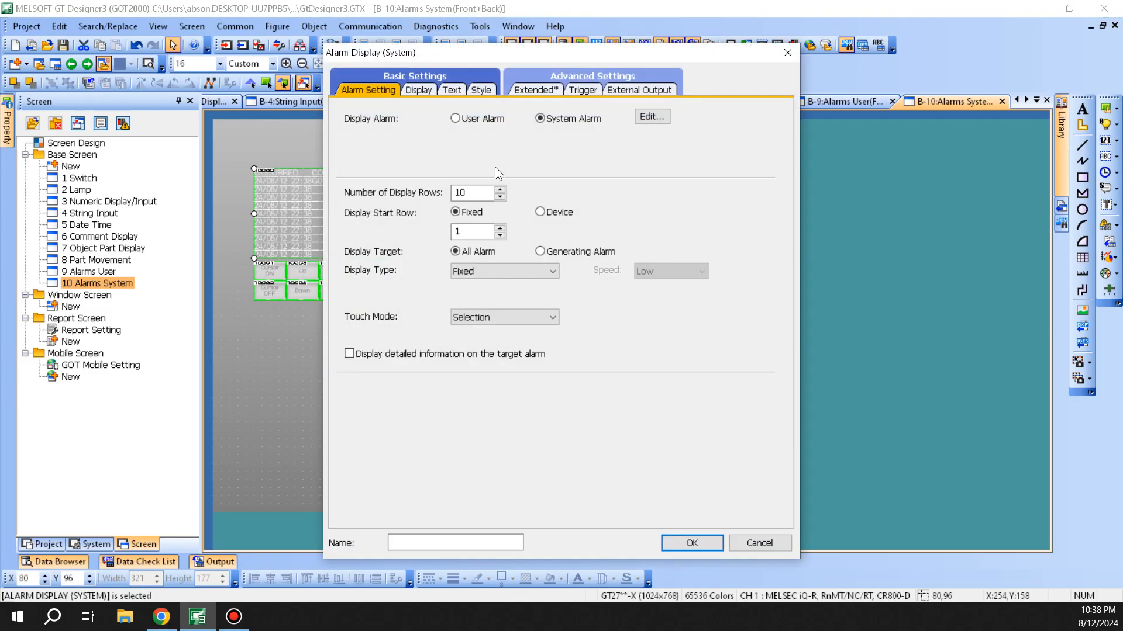
pyautogui.click(650, 116)
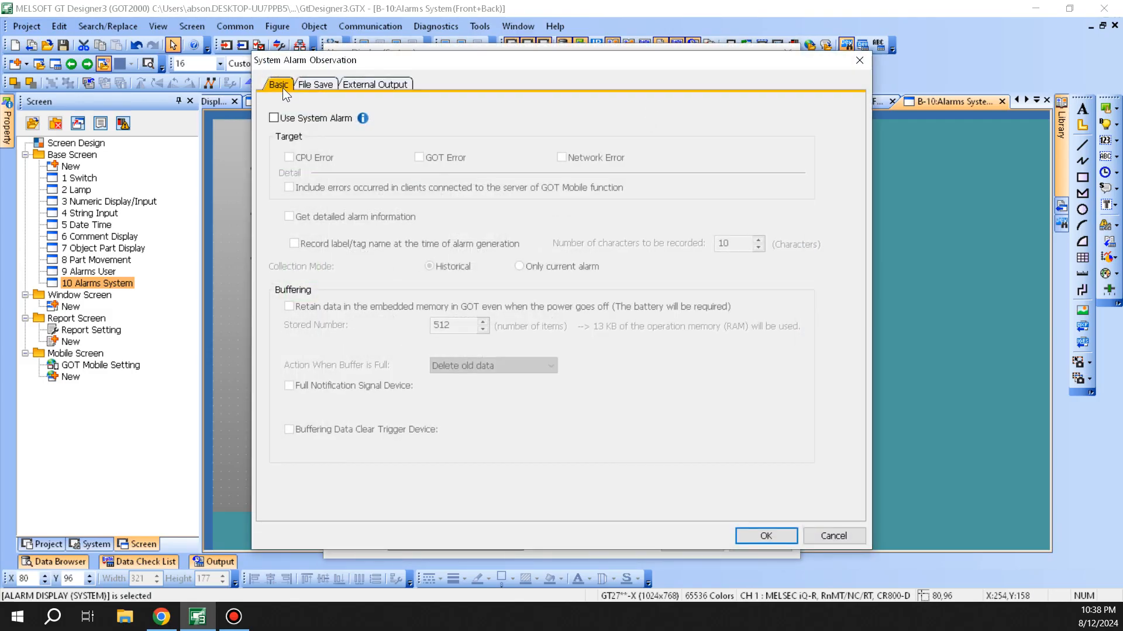
pyautogui.click(273, 118)
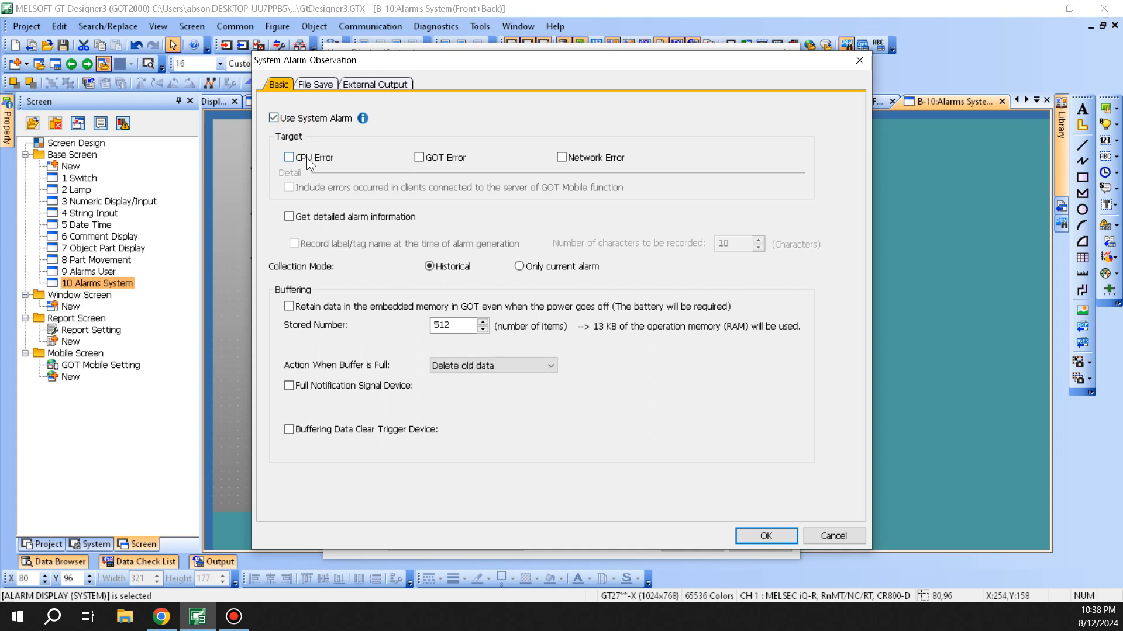
pyautogui.click(433, 160)
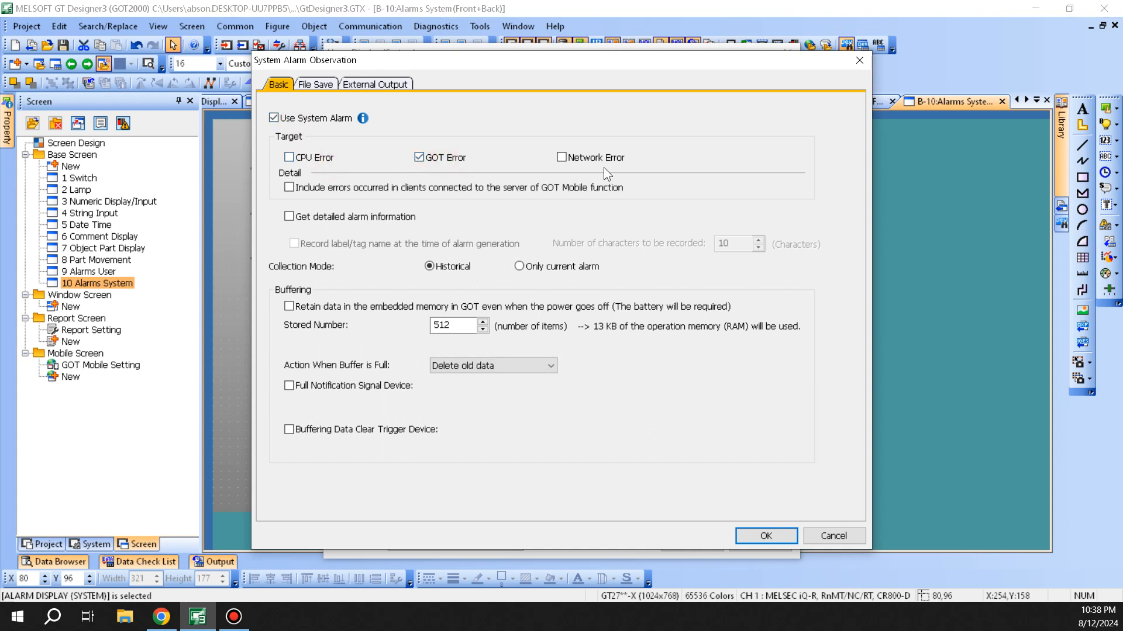
pyautogui.click(296, 158)
# Review the system alarm observation's File Save and External Output settings, leave them disabled, and accept the observation settings.
pyautogui.click(316, 85)
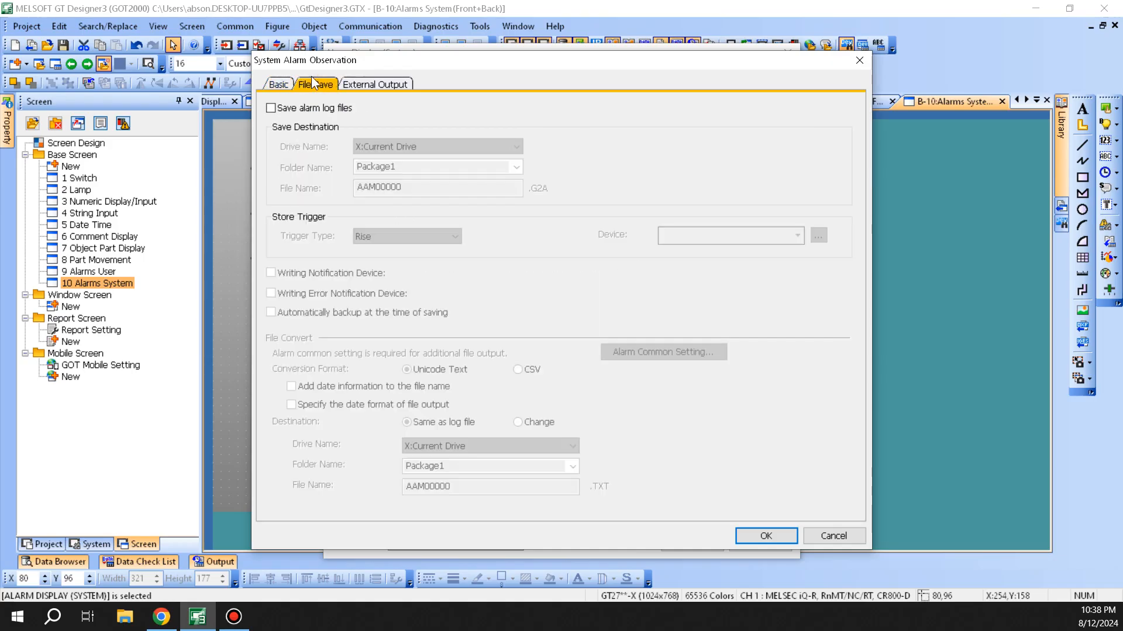
pyautogui.click(386, 85)
pyautogui.click(315, 85)
pyautogui.click(374, 85)
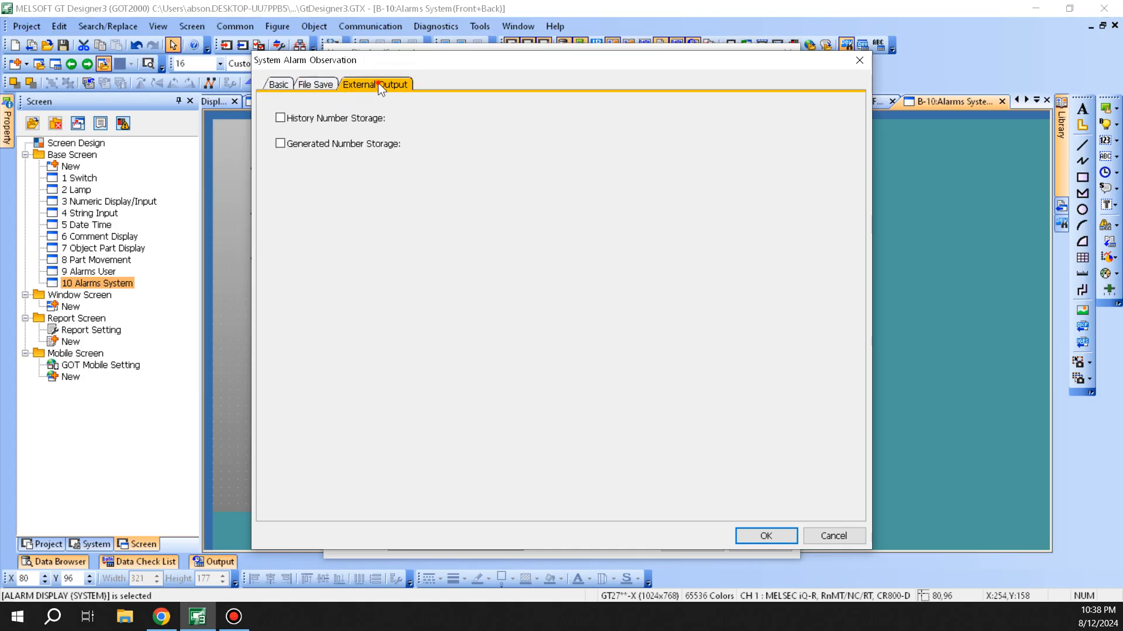
pyautogui.click(279, 86)
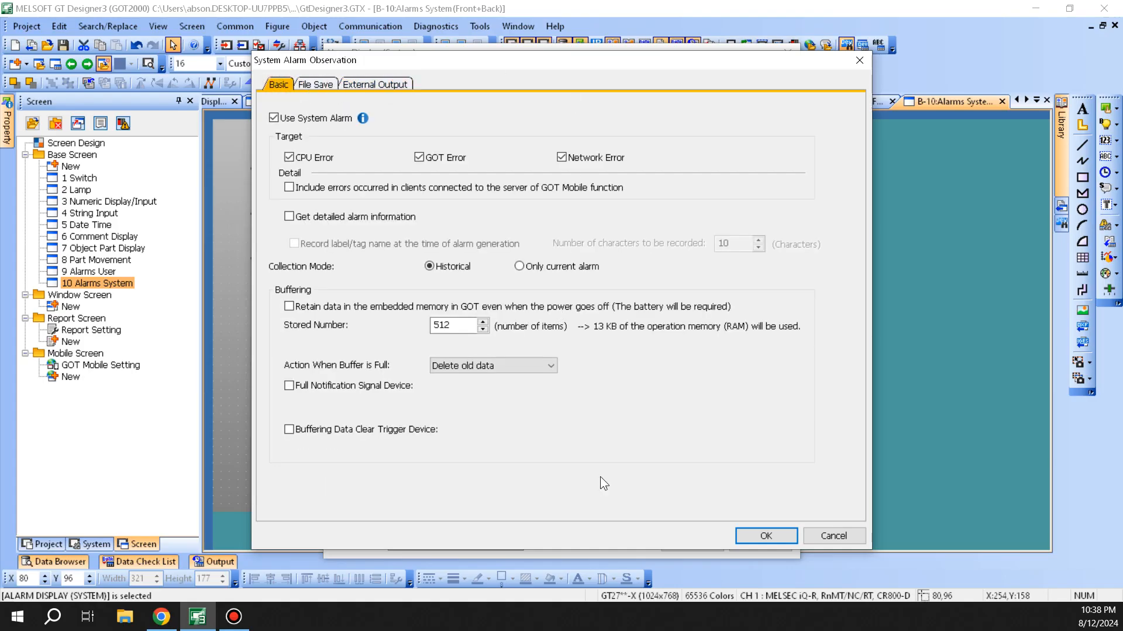
pyautogui.click(761, 536)
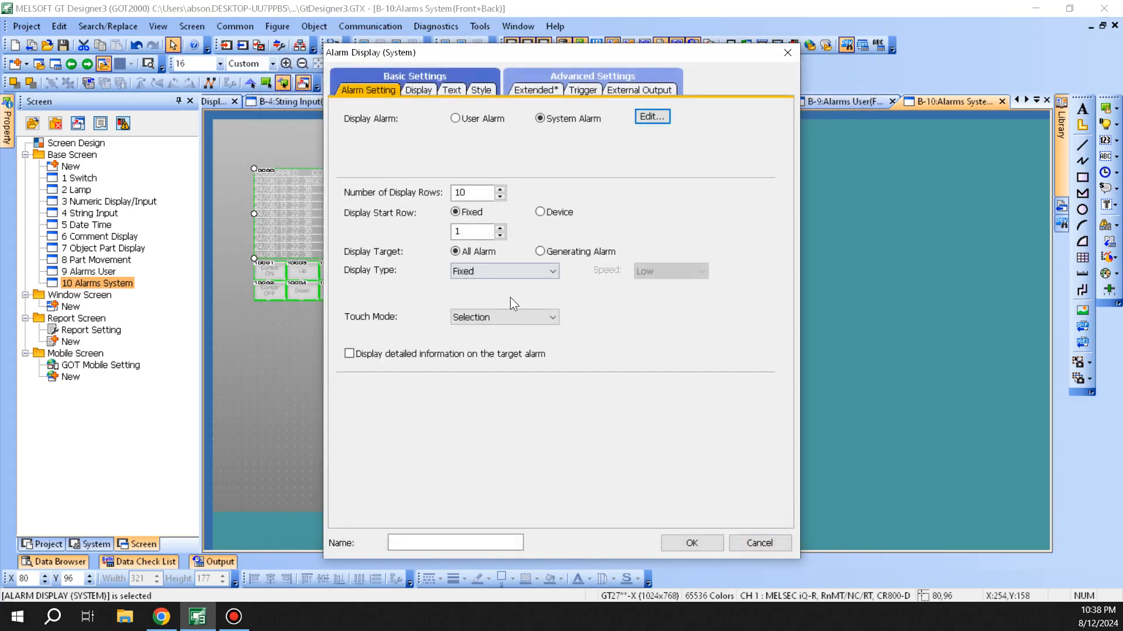
# Review the system alarm display's Display, Text, Style and Extended settings and accept the dialog.
pyautogui.click(420, 89)
pyautogui.click(455, 92)
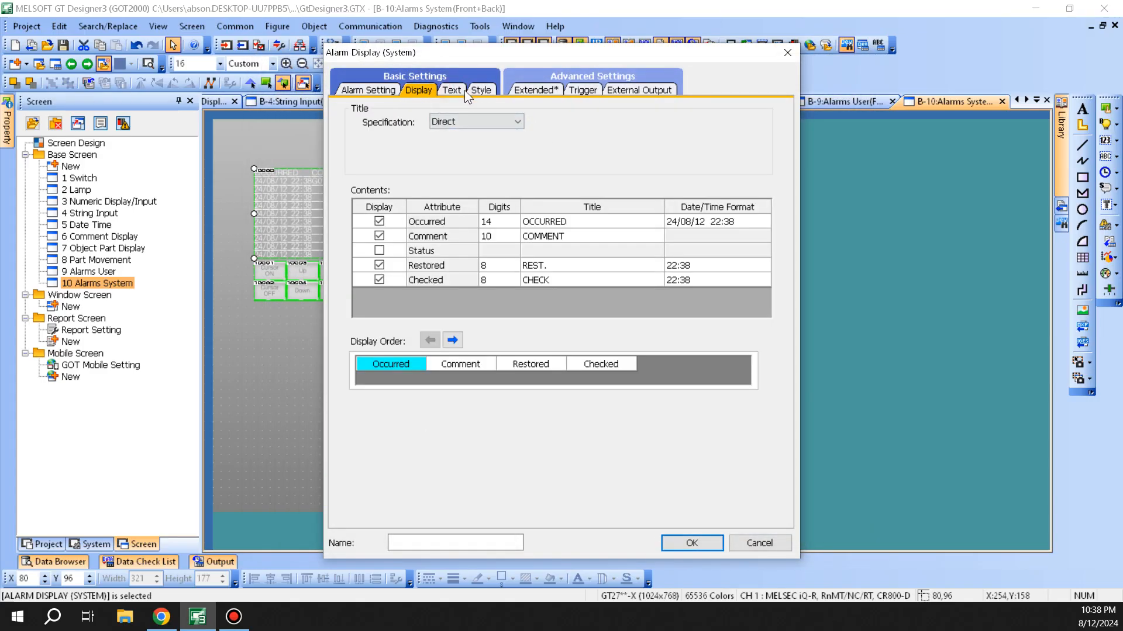
pyautogui.click(487, 93)
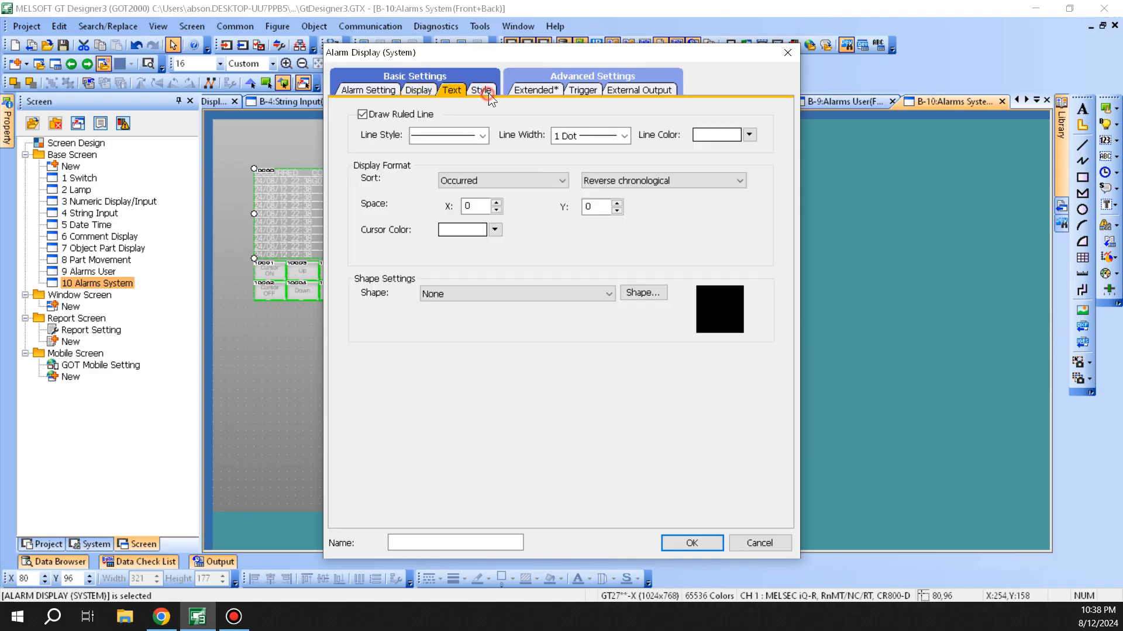
pyautogui.click(550, 90)
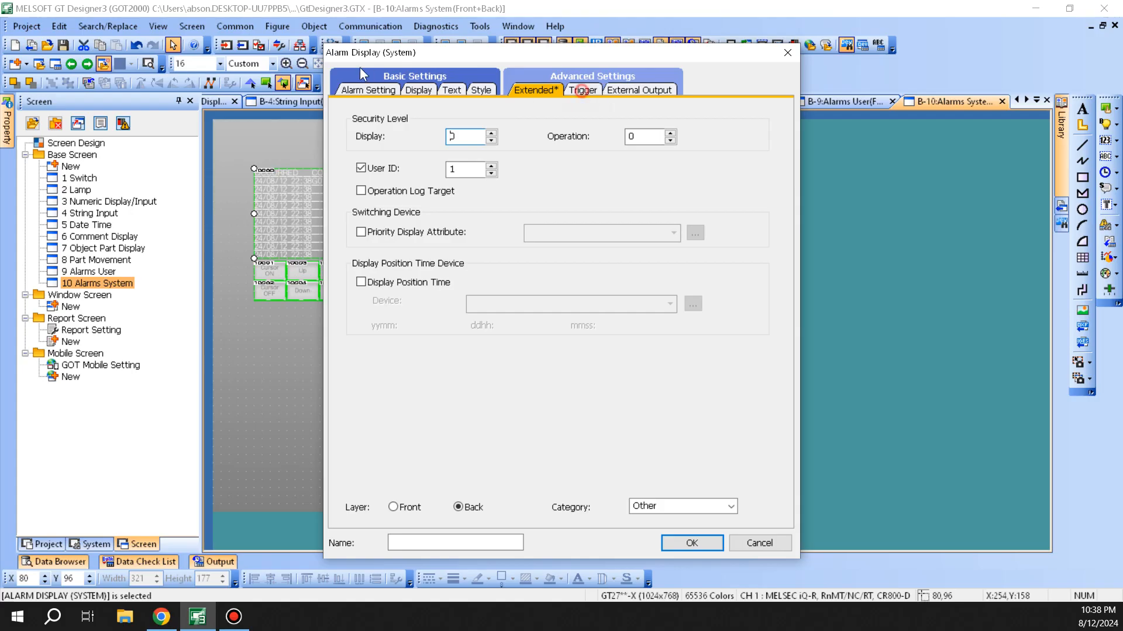
pyautogui.click(368, 89)
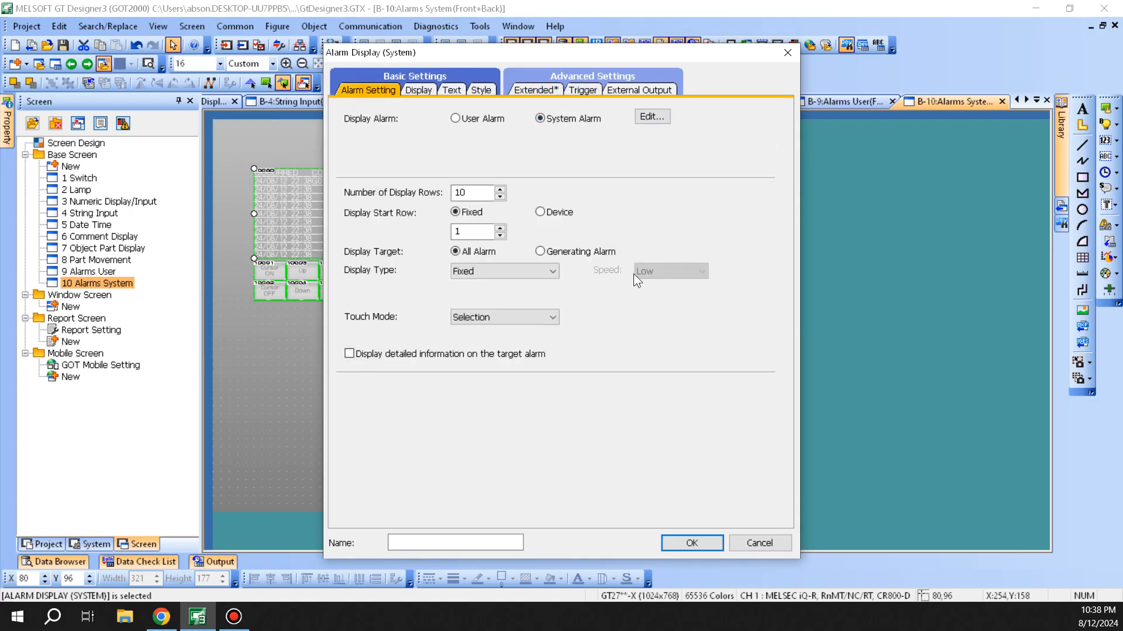
pyautogui.click(700, 541)
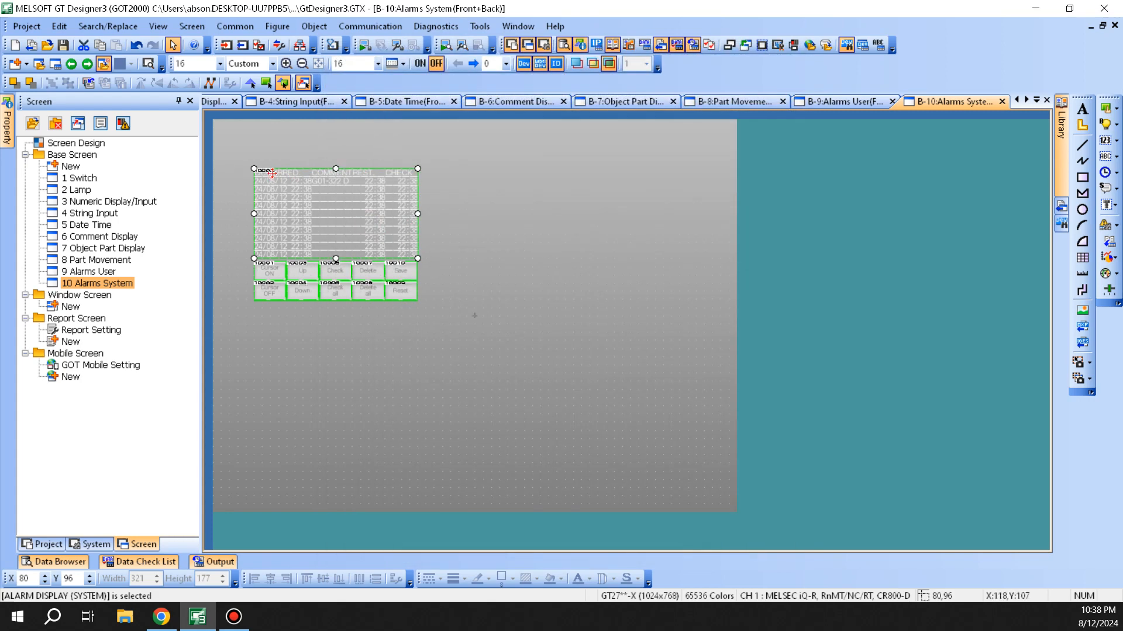
# Place a simple alarm display about 497 by 161 below the system alarm display, and view its device settings without changing them.
pyautogui.click(454, 331)
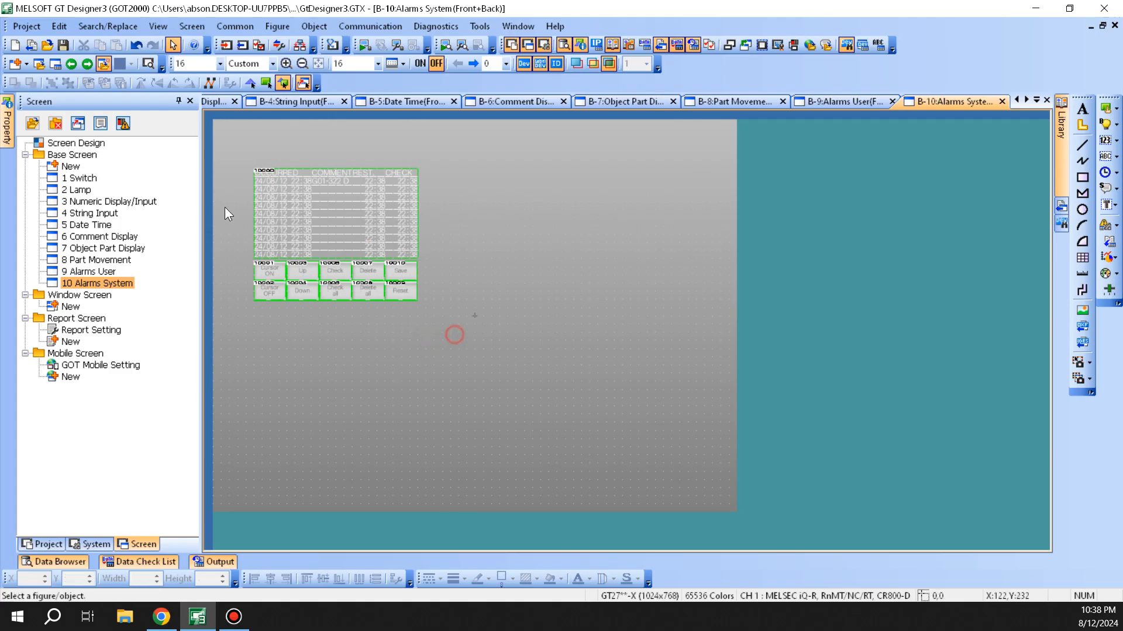
pyautogui.click(299, 230)
pyautogui.click(521, 330)
pyautogui.click(308, 26)
pyautogui.moveTo(443, 213)
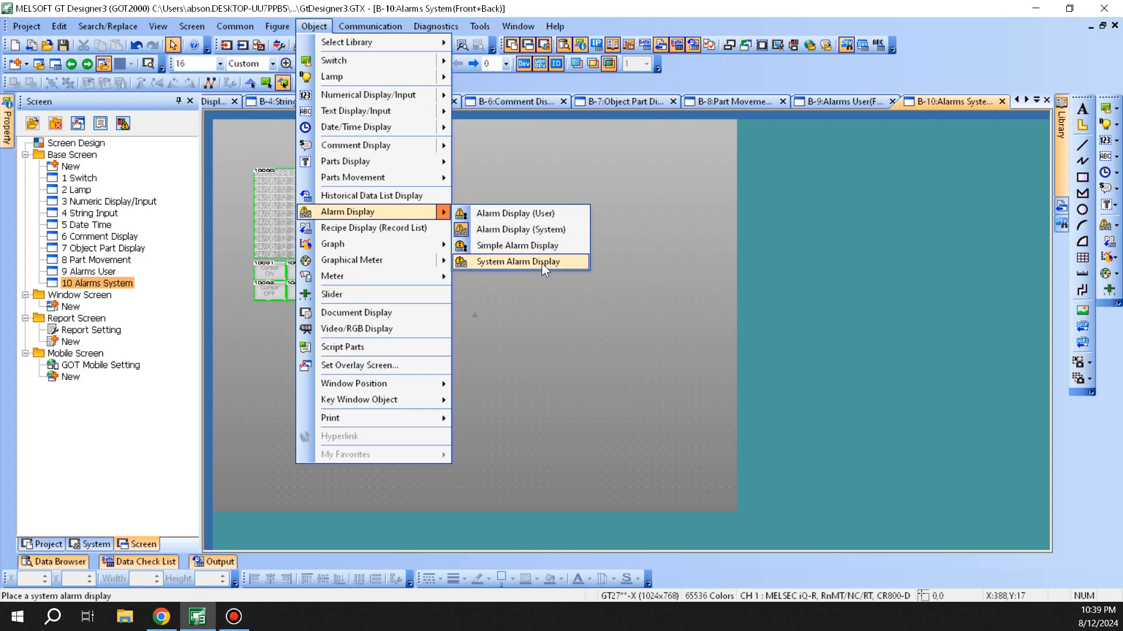
pyautogui.click(544, 246)
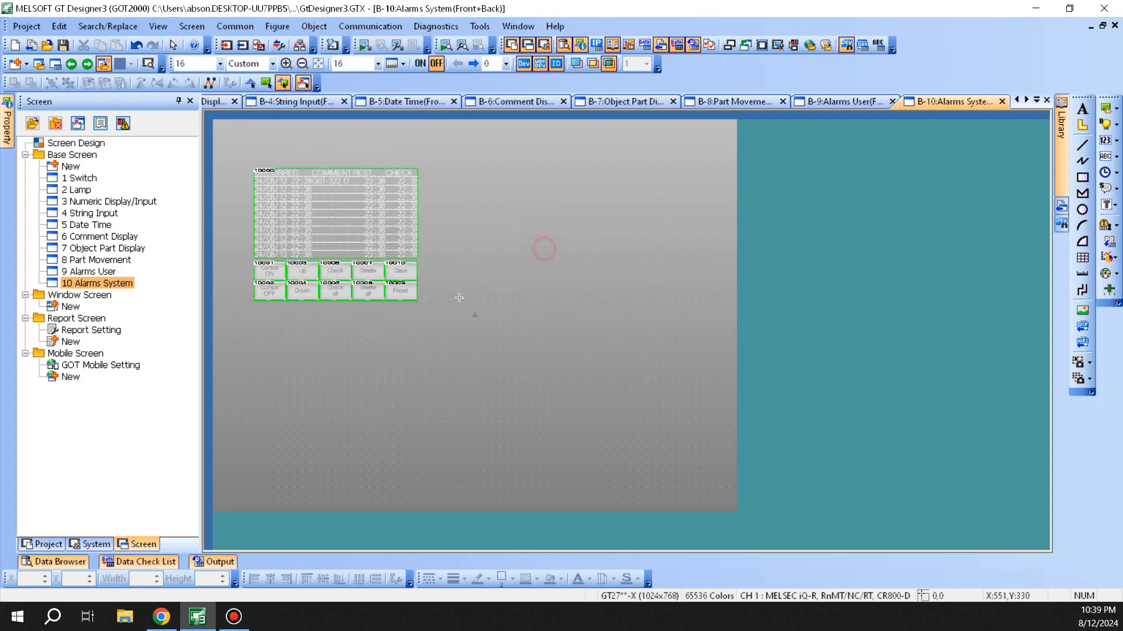
pyautogui.moveTo(569, 434); pyautogui.dragTo(570, 434)
pyautogui.doubleClick(491, 392)
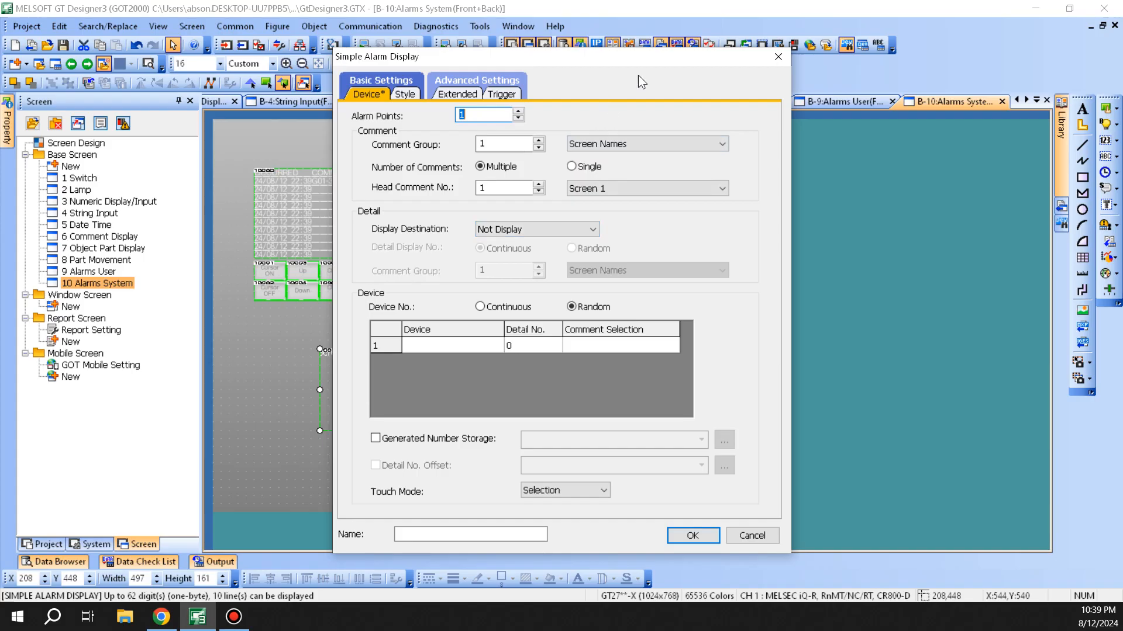
pyautogui.click(776, 58)
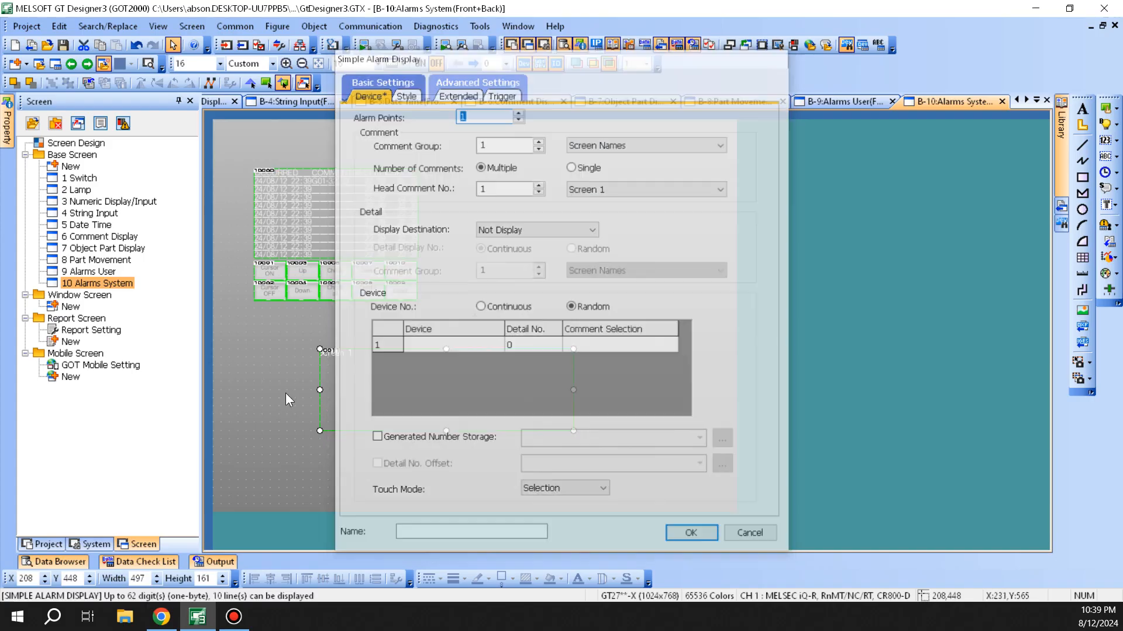